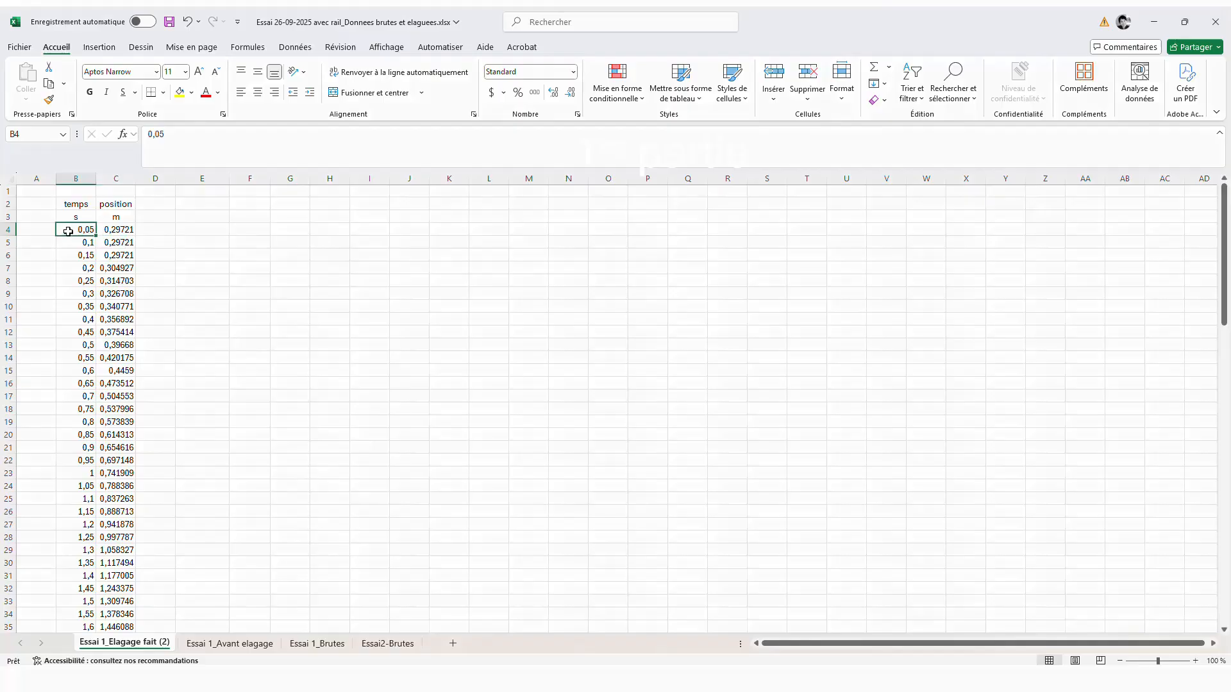
Insert a markers-only scatter chart of the time and position data in B4:C103
drag(70, 231, 121, 564)
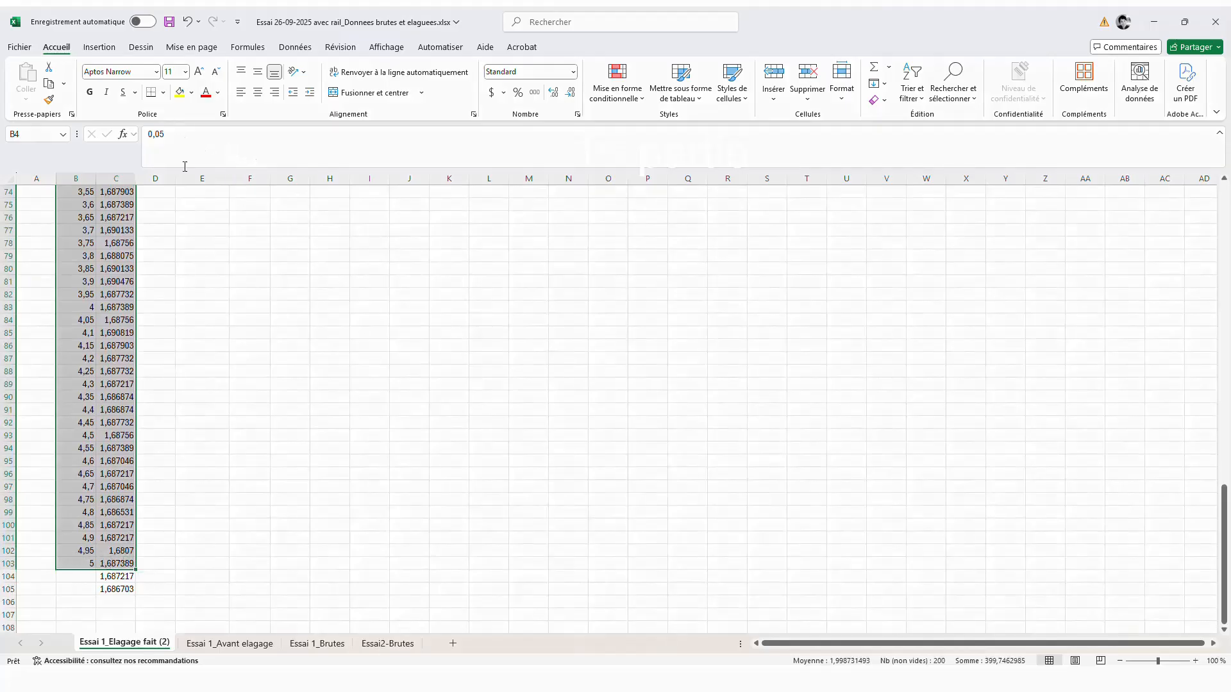
scroll(269, 286, up, 20)
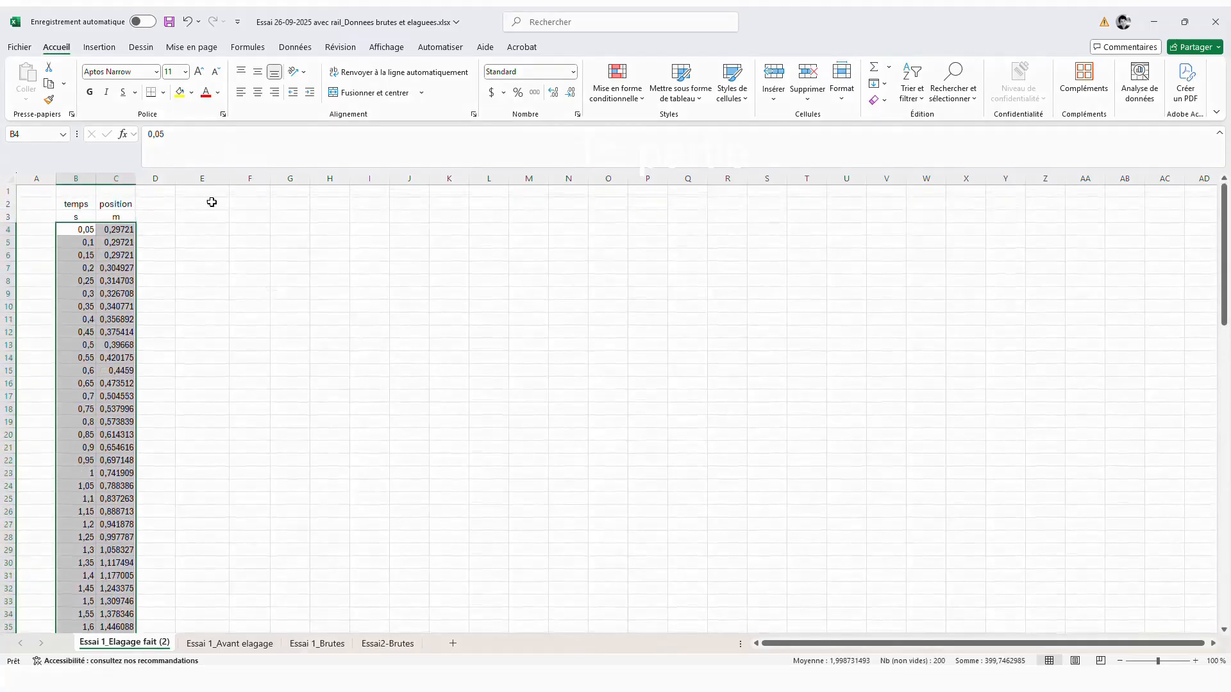
click(99, 49)
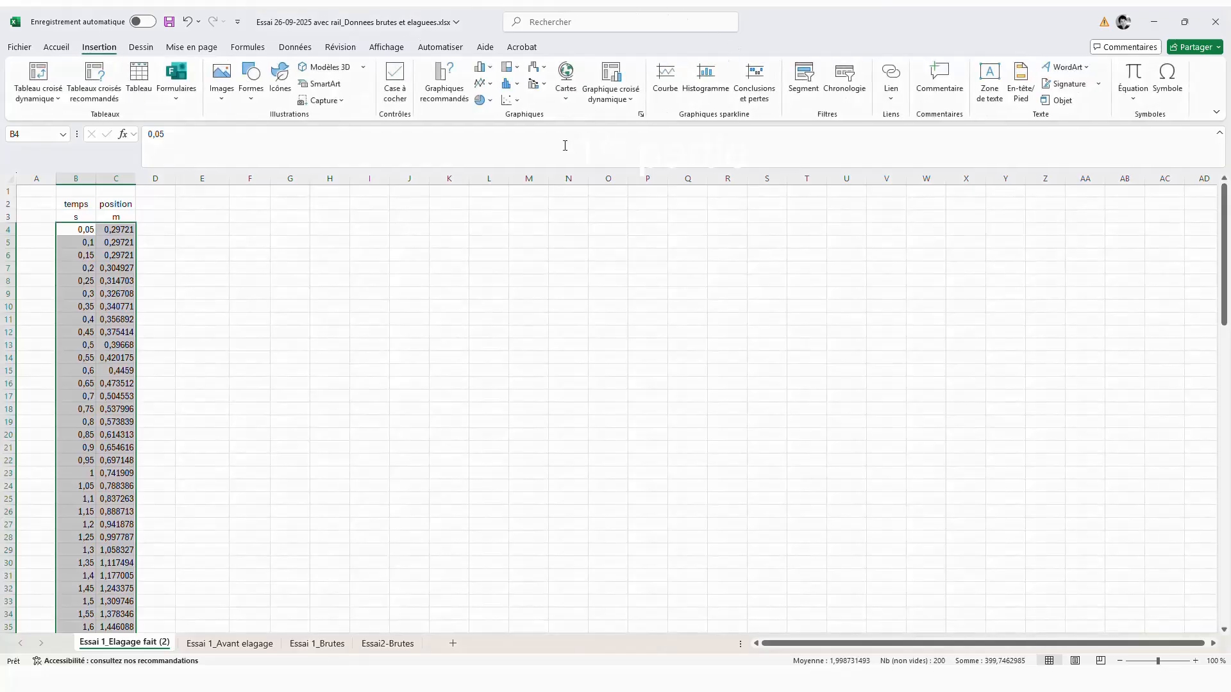
click(517, 101)
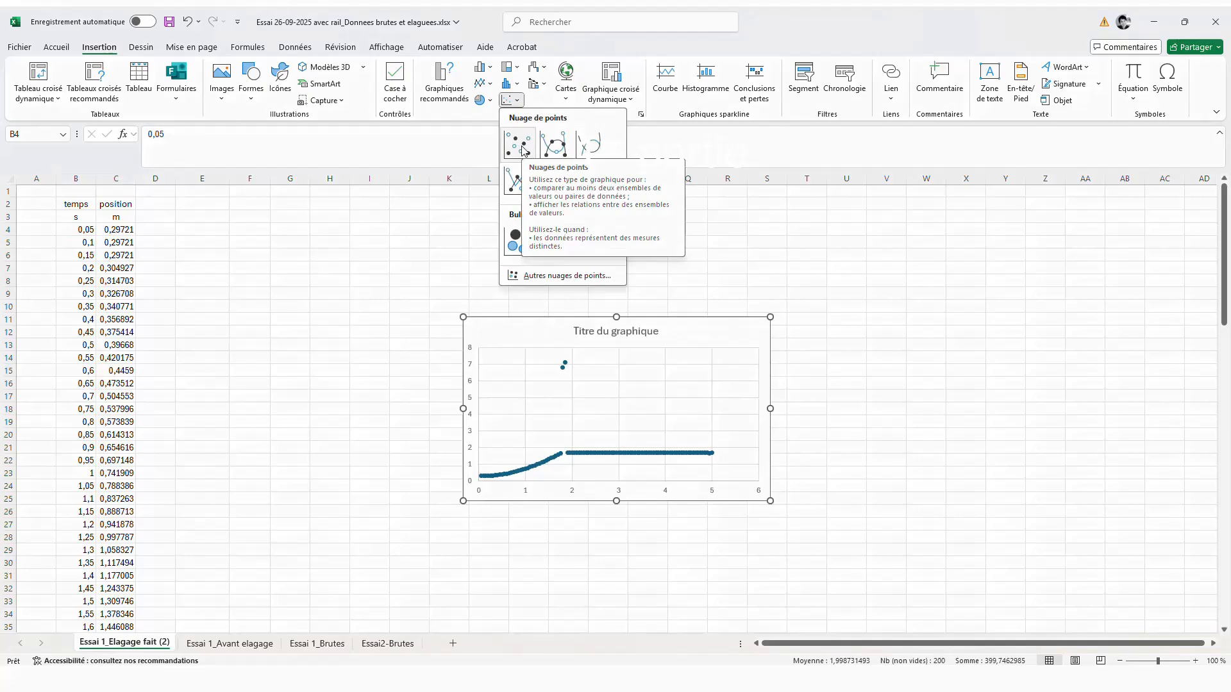
click(523, 150)
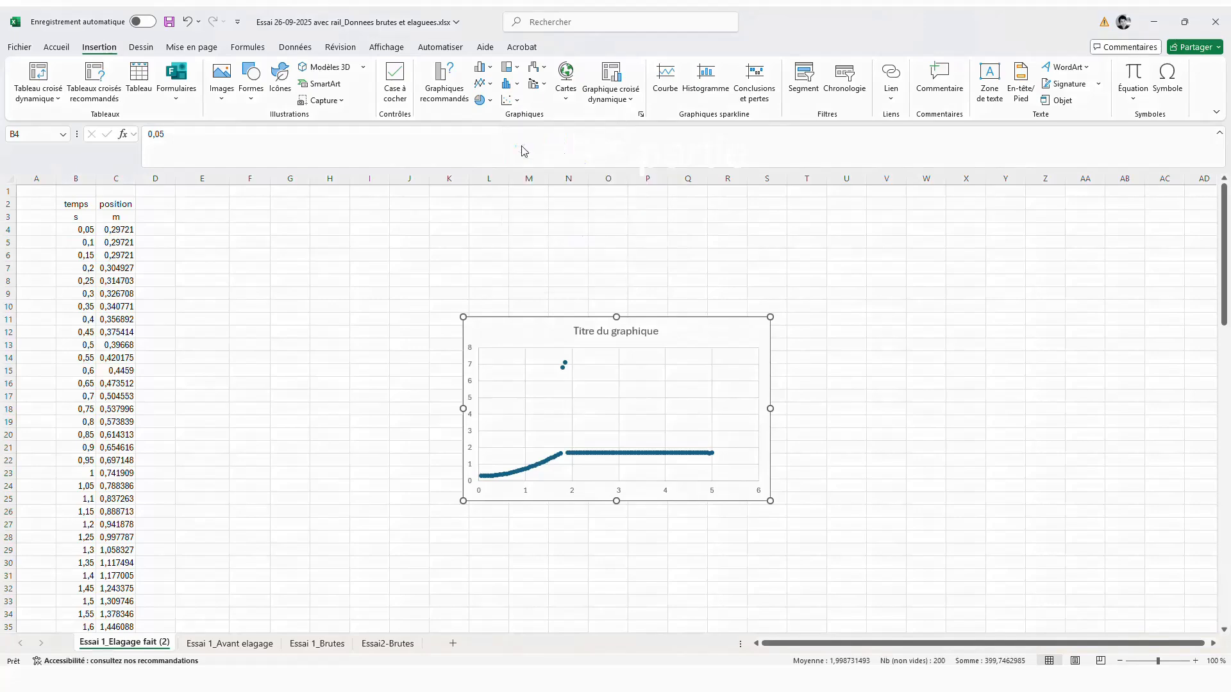
Move the scatter chart beside the data columns near row 3 and enlarge it to span about columns F to R
drag(504, 332, 261, 225)
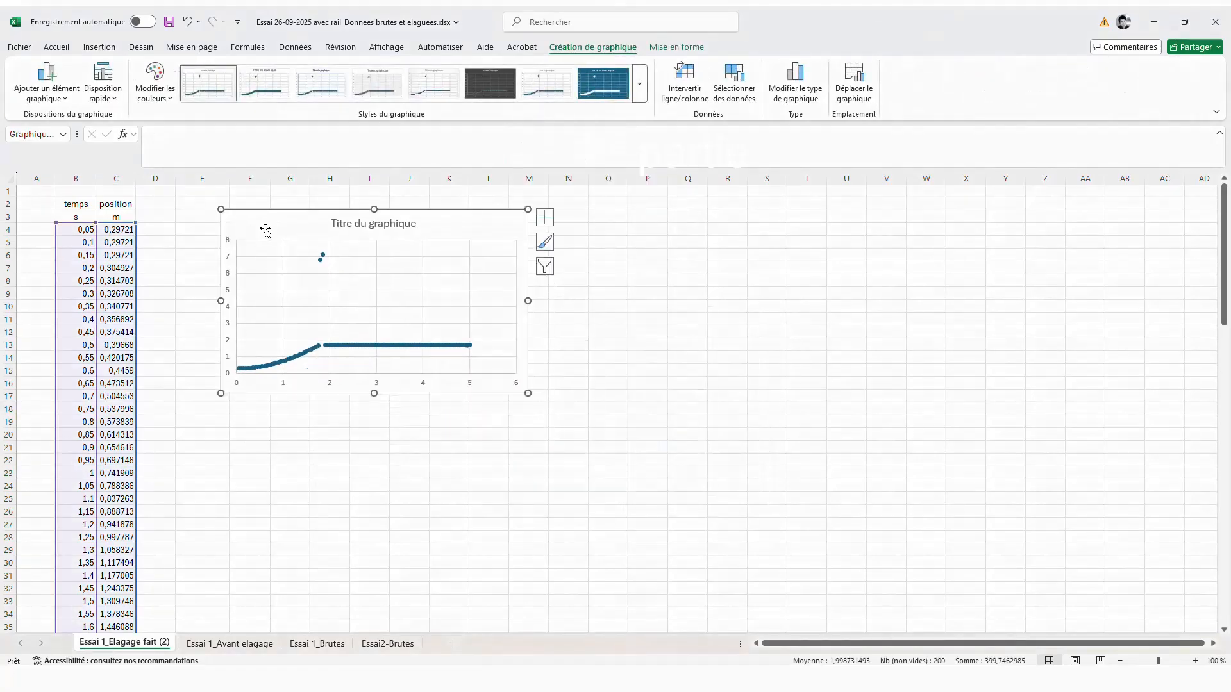
drag(526, 393, 837, 581)
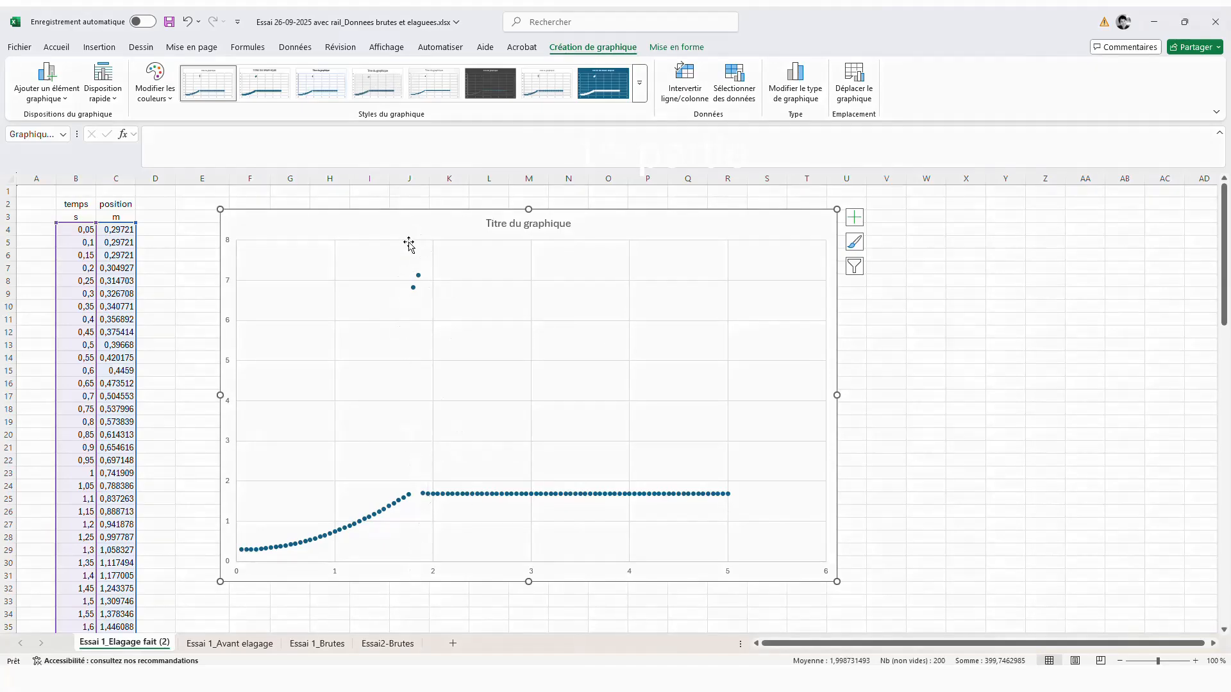
scroll(134, 466, down, 3)
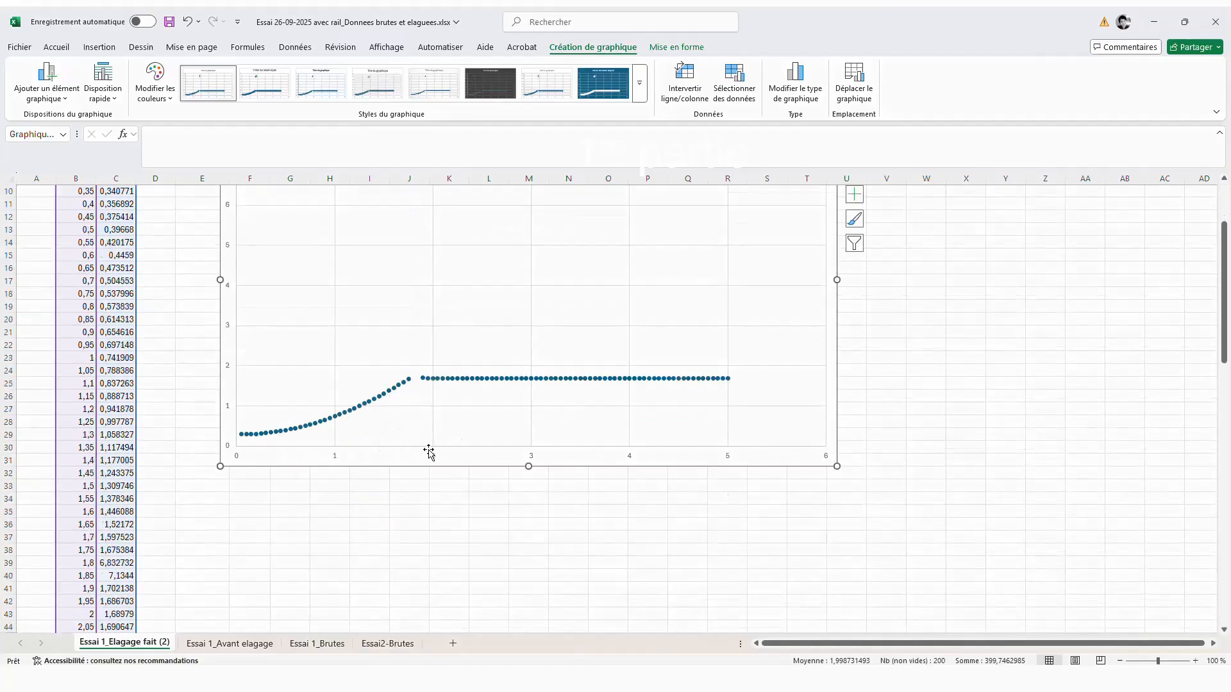
scroll(429, 448, up, 3)
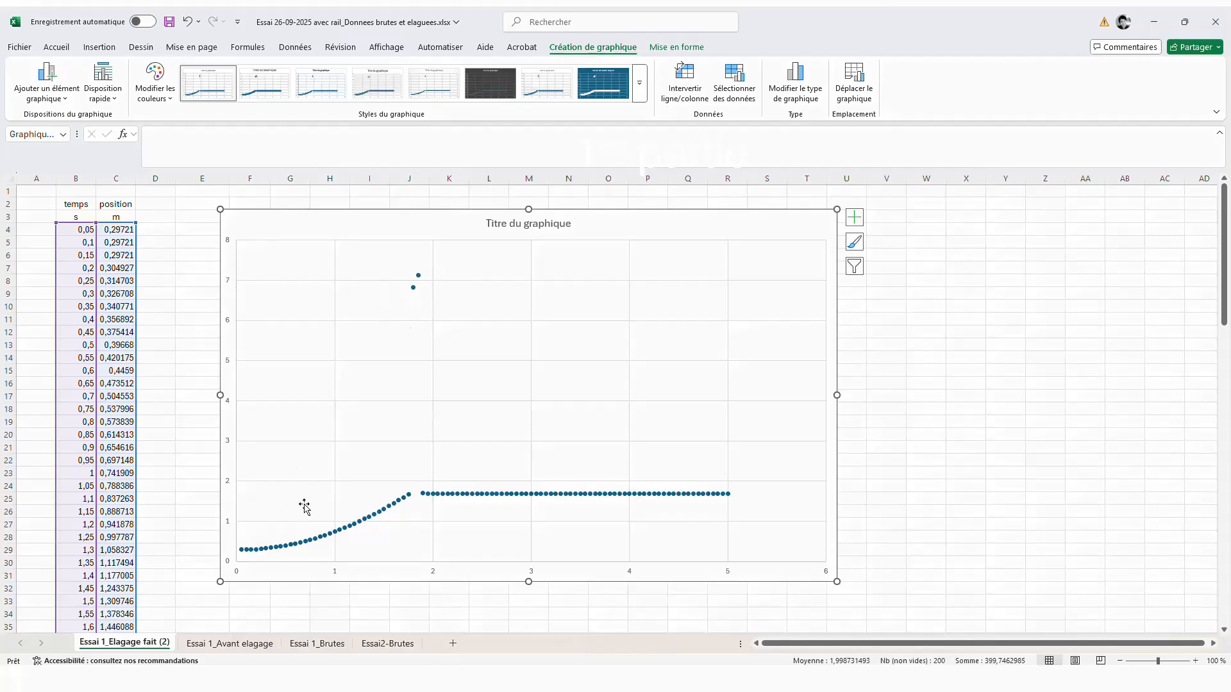
Highlight the time and position values recorded before the outliers, cells B4:C38, in yellow
scroll(121, 497, down, 6)
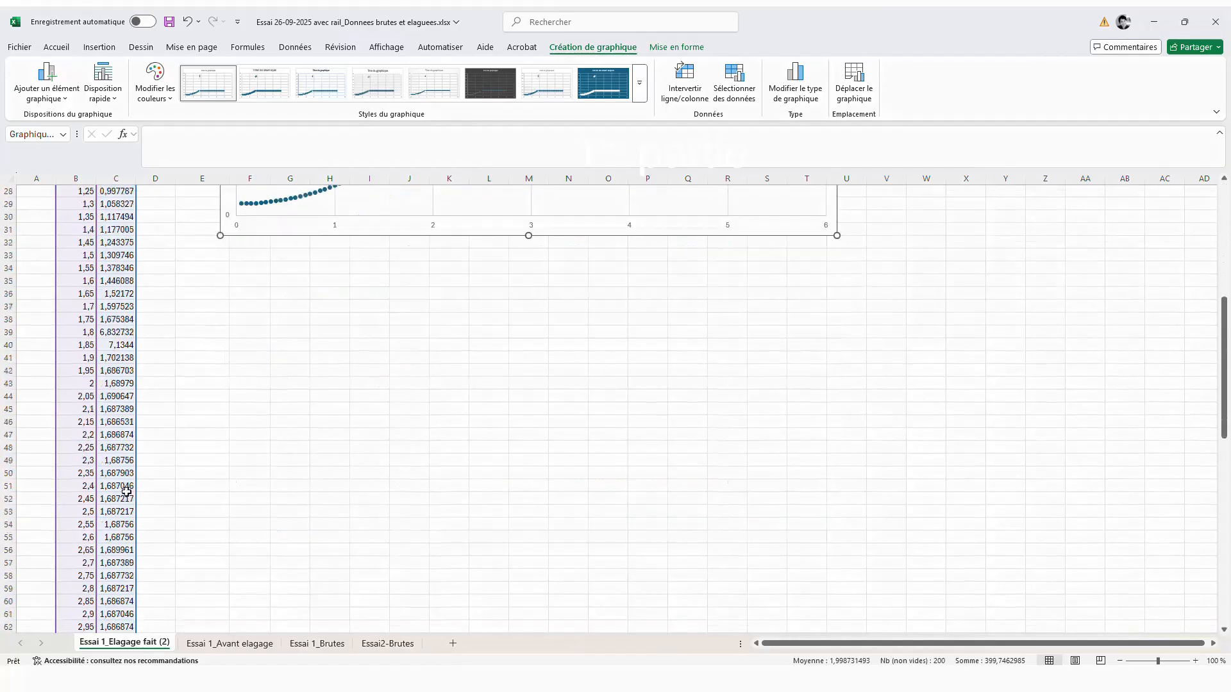
scroll(157, 415, down, 1)
click(159, 417)
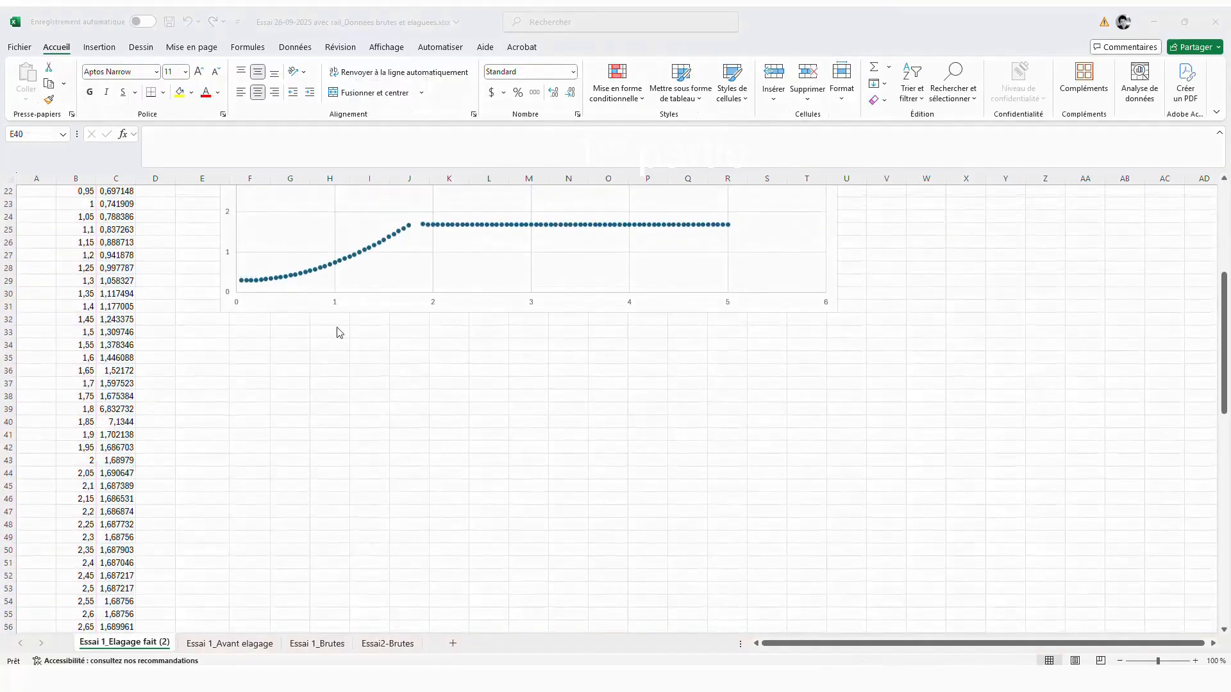
click(129, 421)
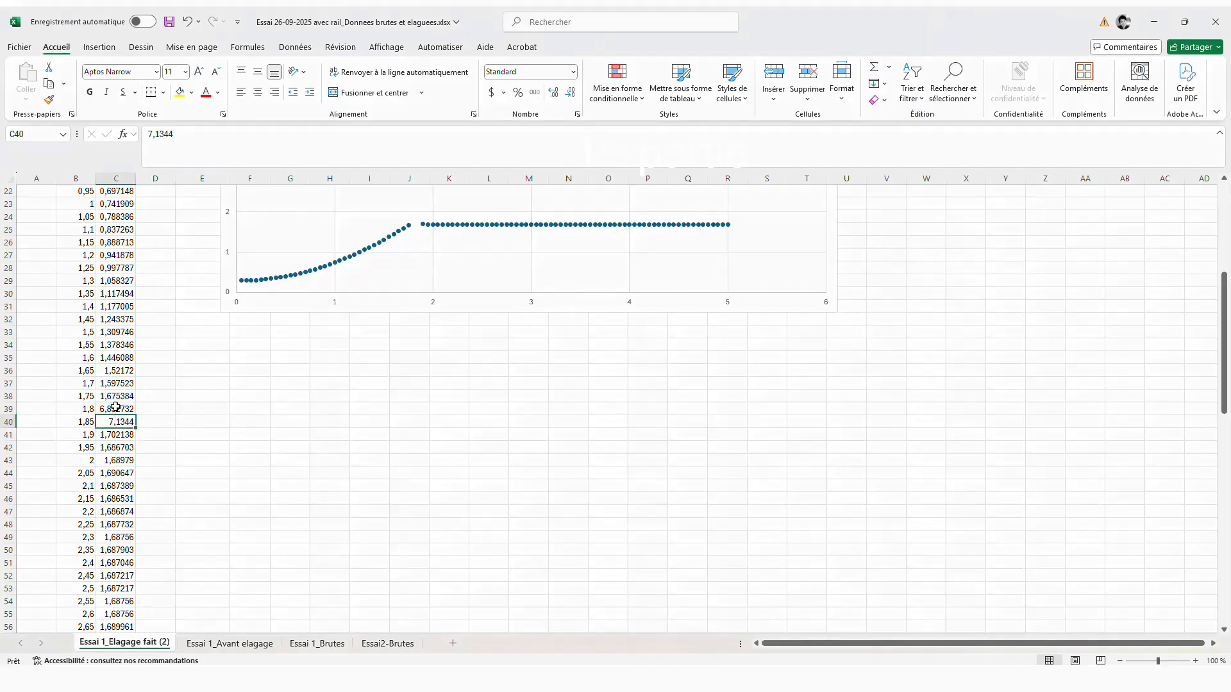
click(119, 397)
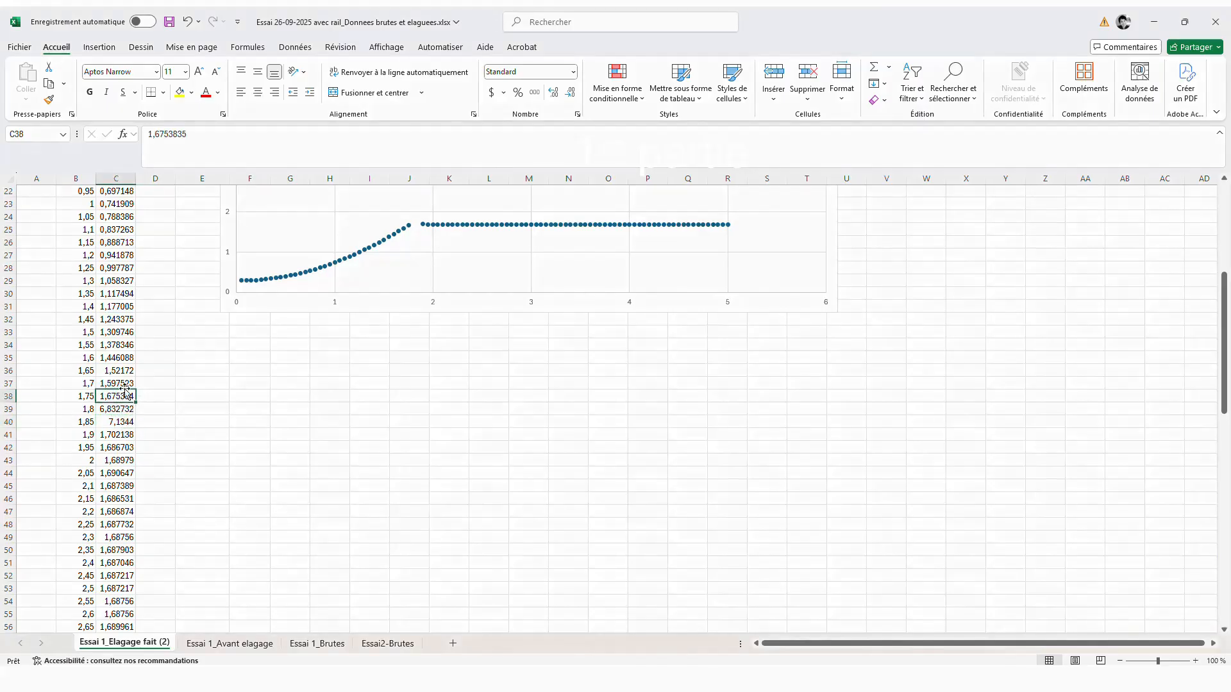
drag(128, 397, 81, 233)
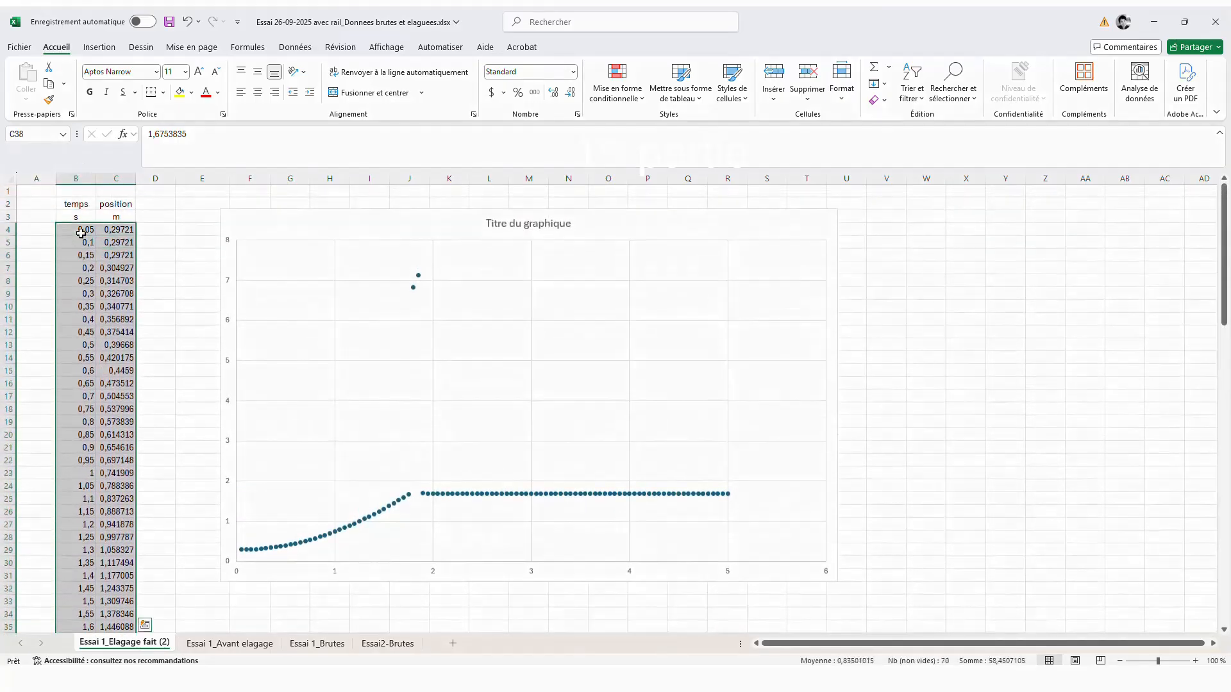
click(181, 93)
scroll(165, 258, down, 7)
click(158, 281)
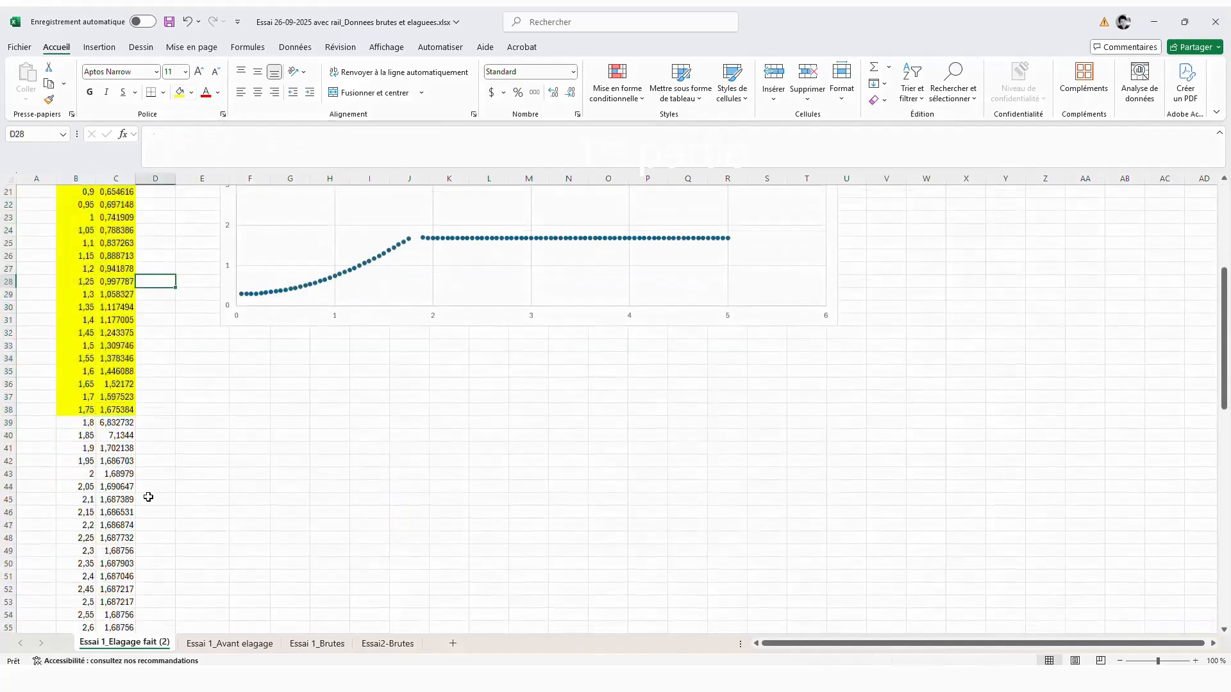
scroll(148, 497, up, 5)
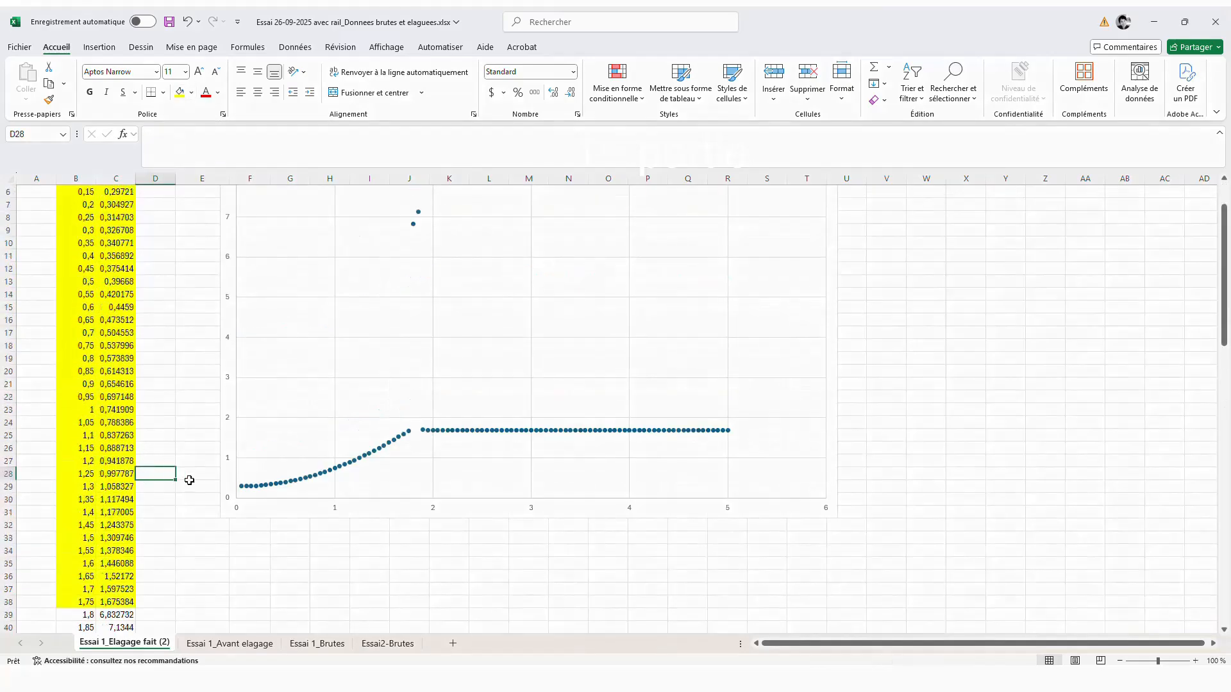
scroll(190, 480, up, 2)
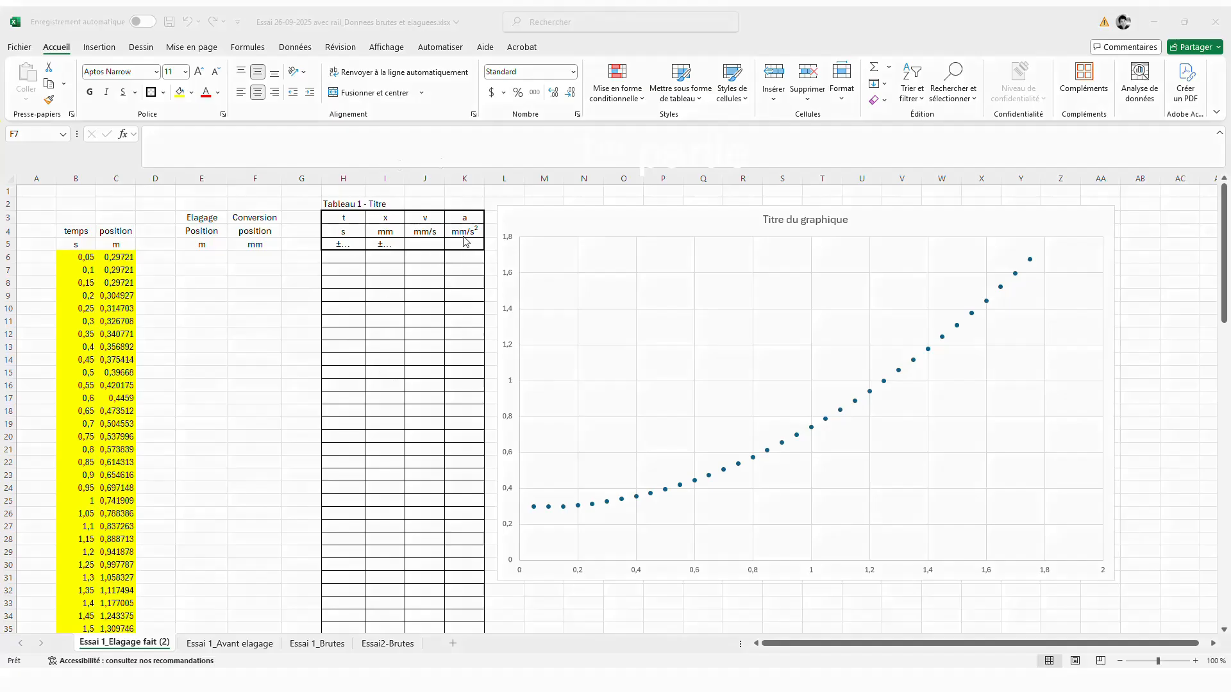
click(294, 257)
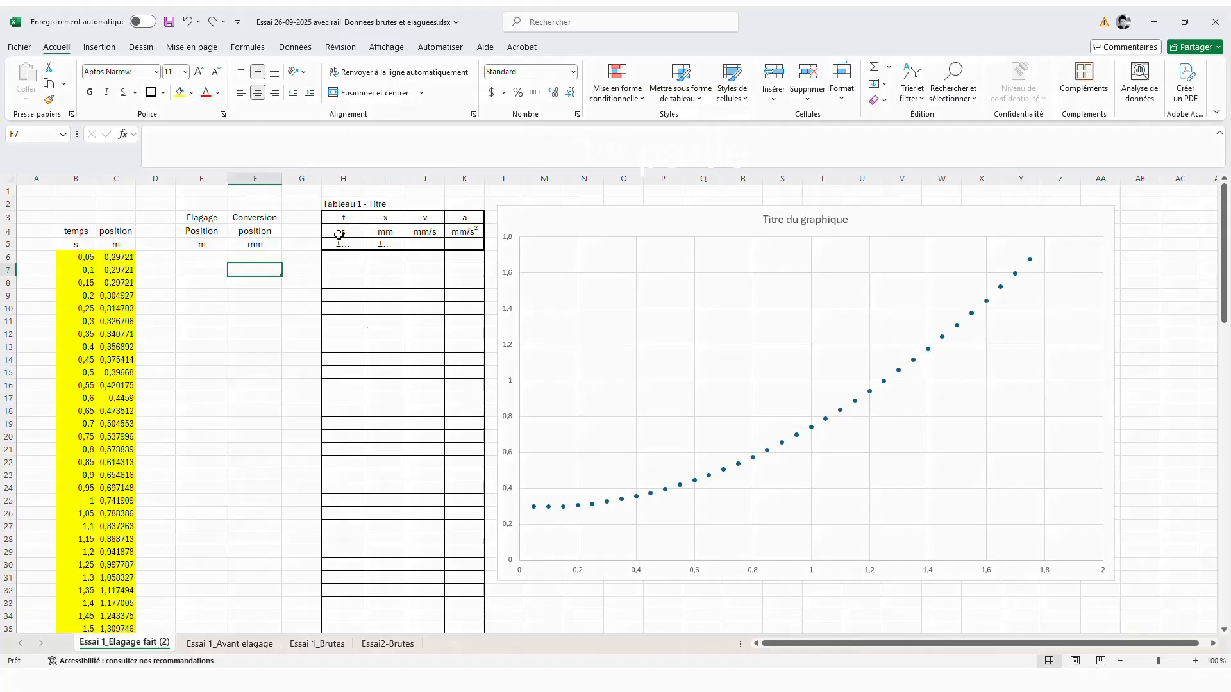
click(85, 254)
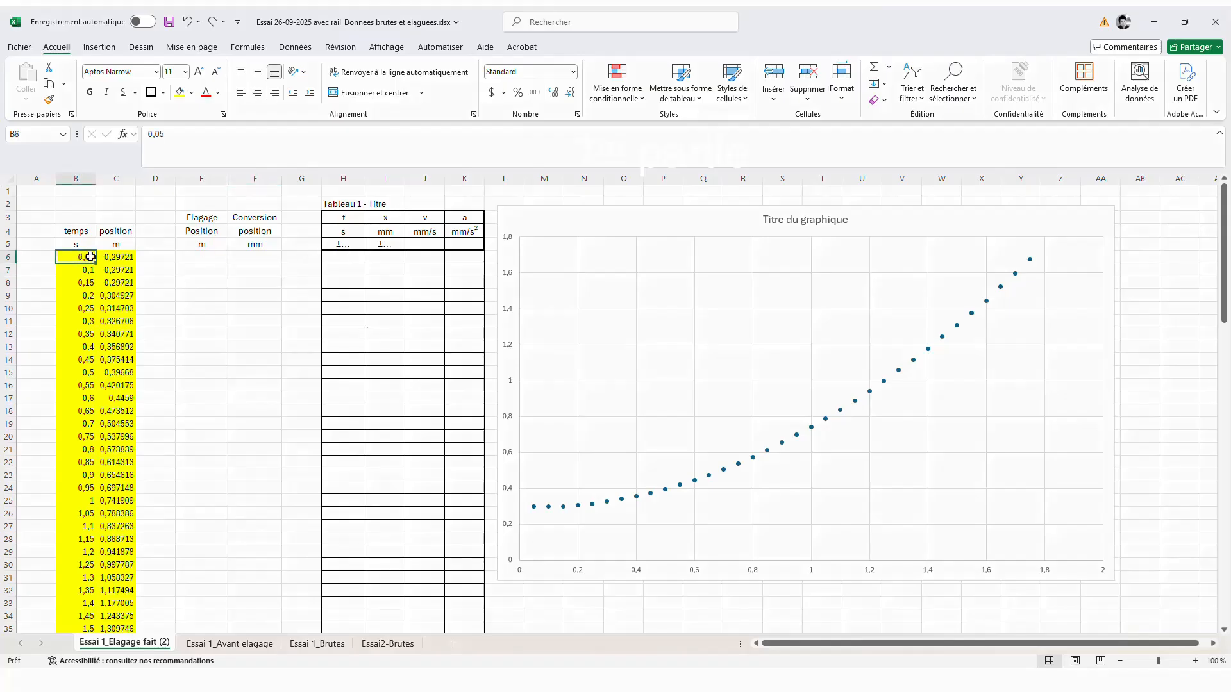
drag(81, 256, 472, 256)
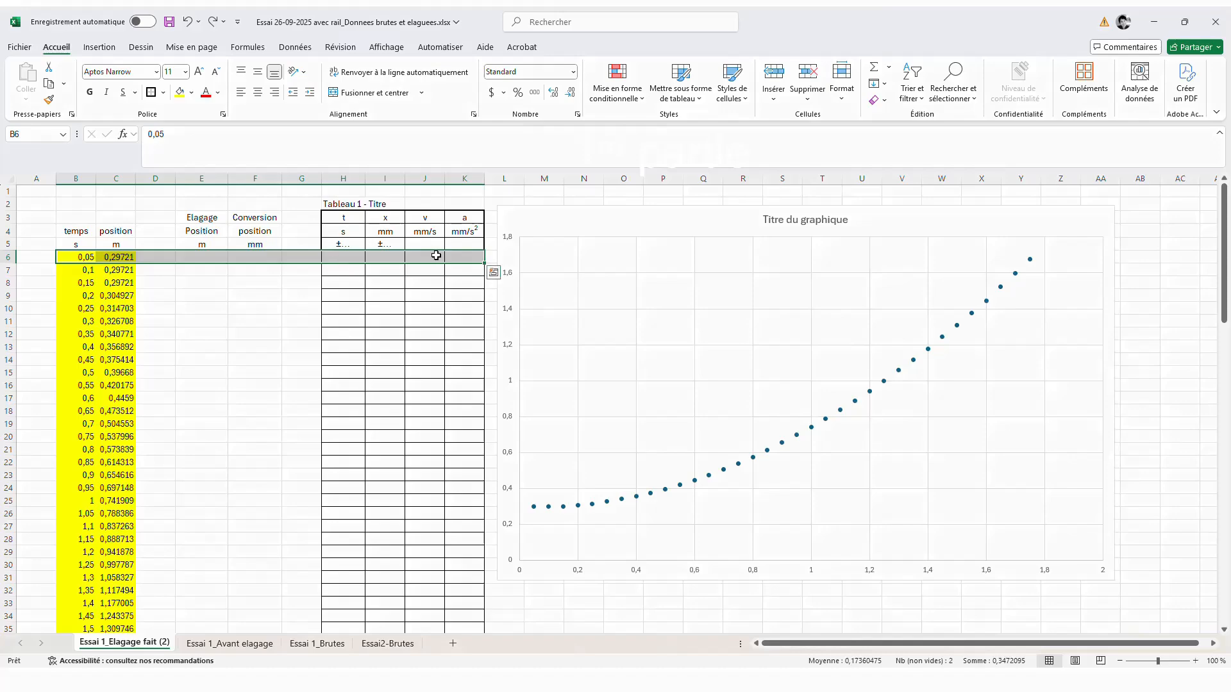
click(252, 266)
Delete the time and position values below the yellow range, from row 41 down in columns B and C
scroll(231, 449, down, 6)
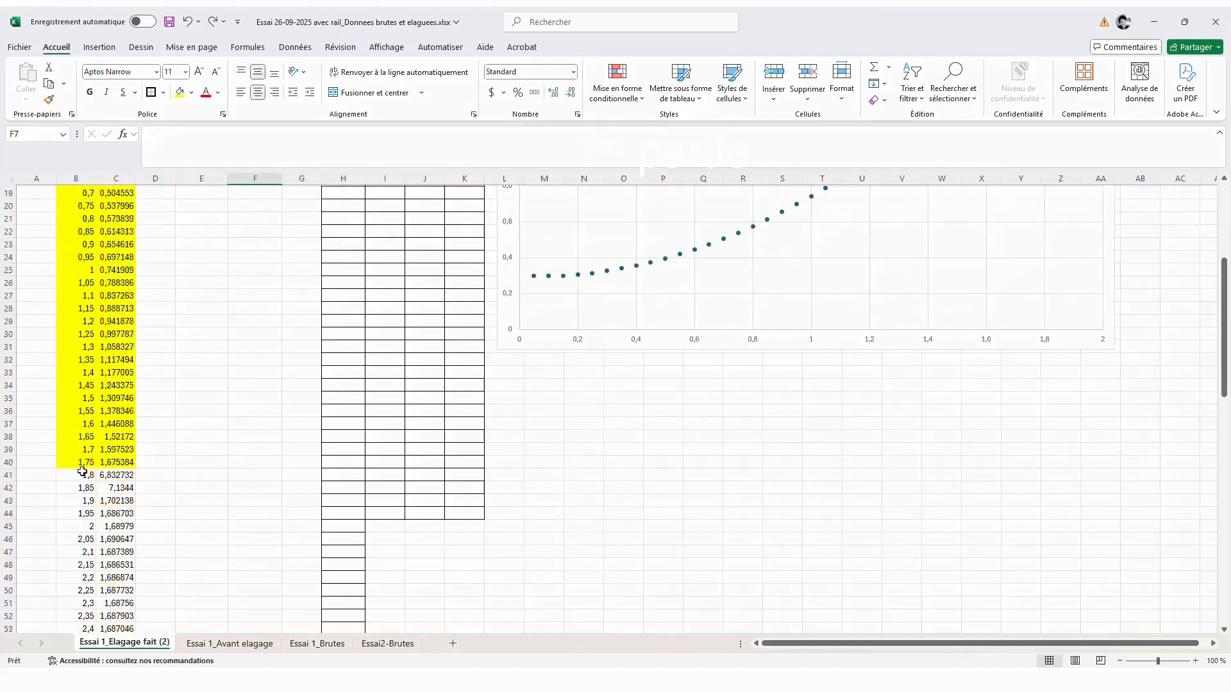
drag(82, 472, 130, 620)
scroll(224, 379, up, 5)
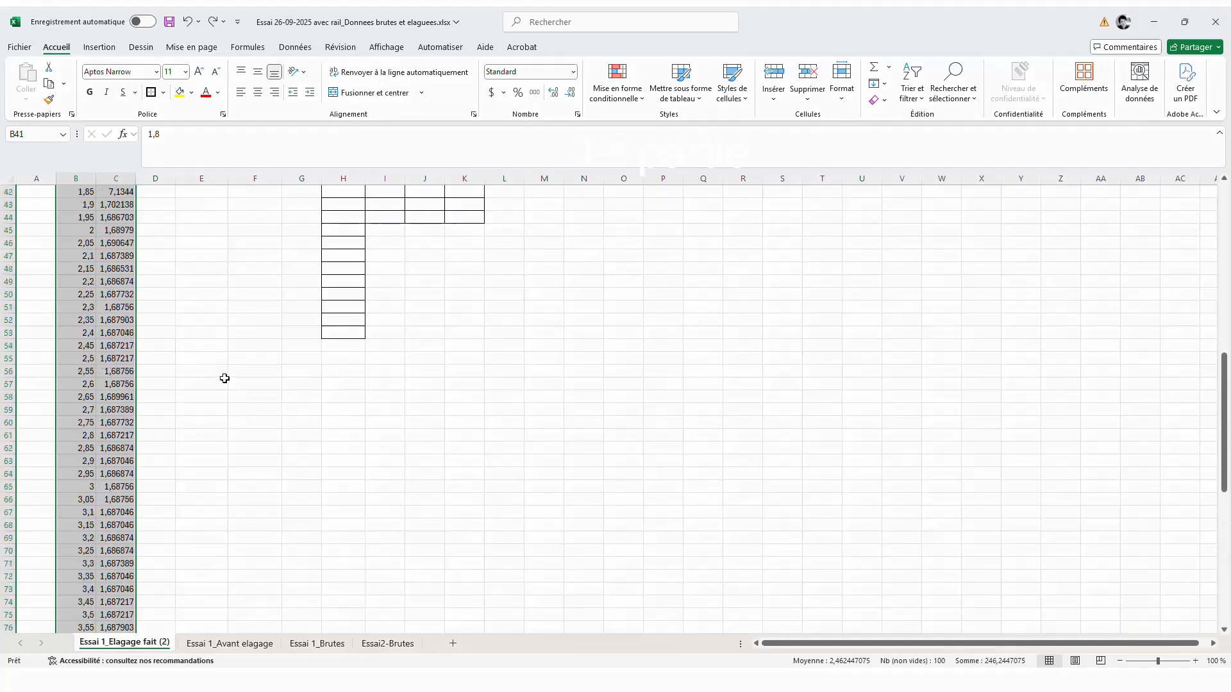
scroll(224, 379, up, 7)
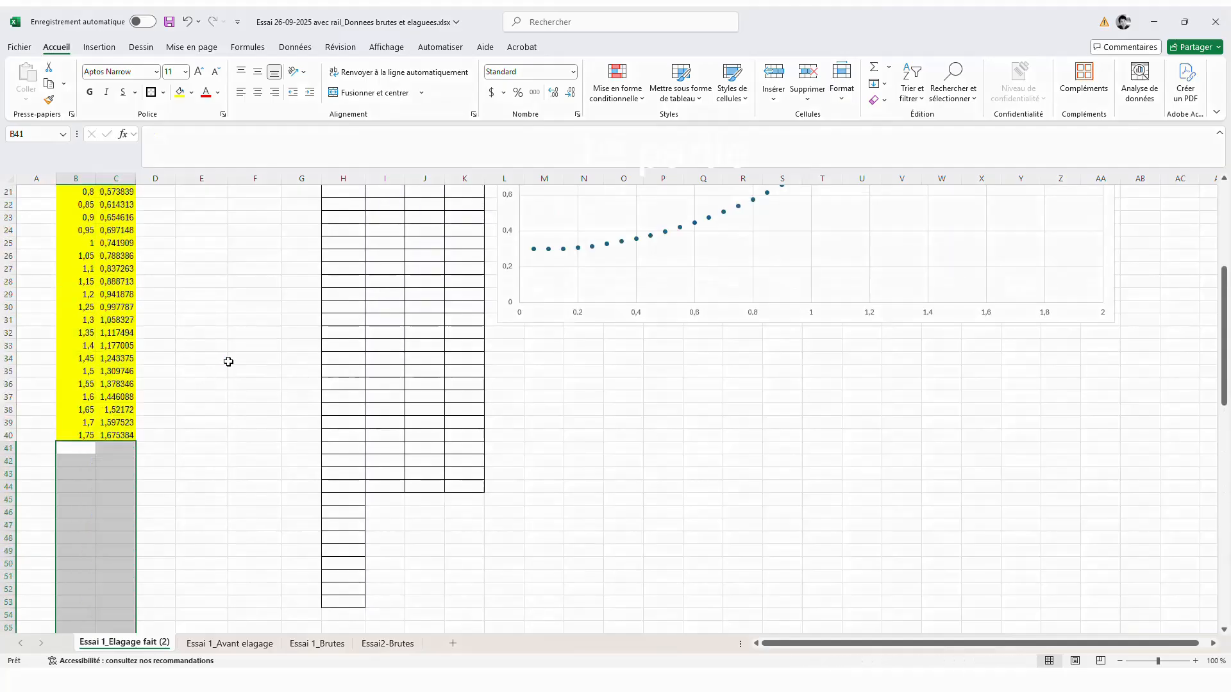
click(226, 360)
scroll(244, 333, up, 7)
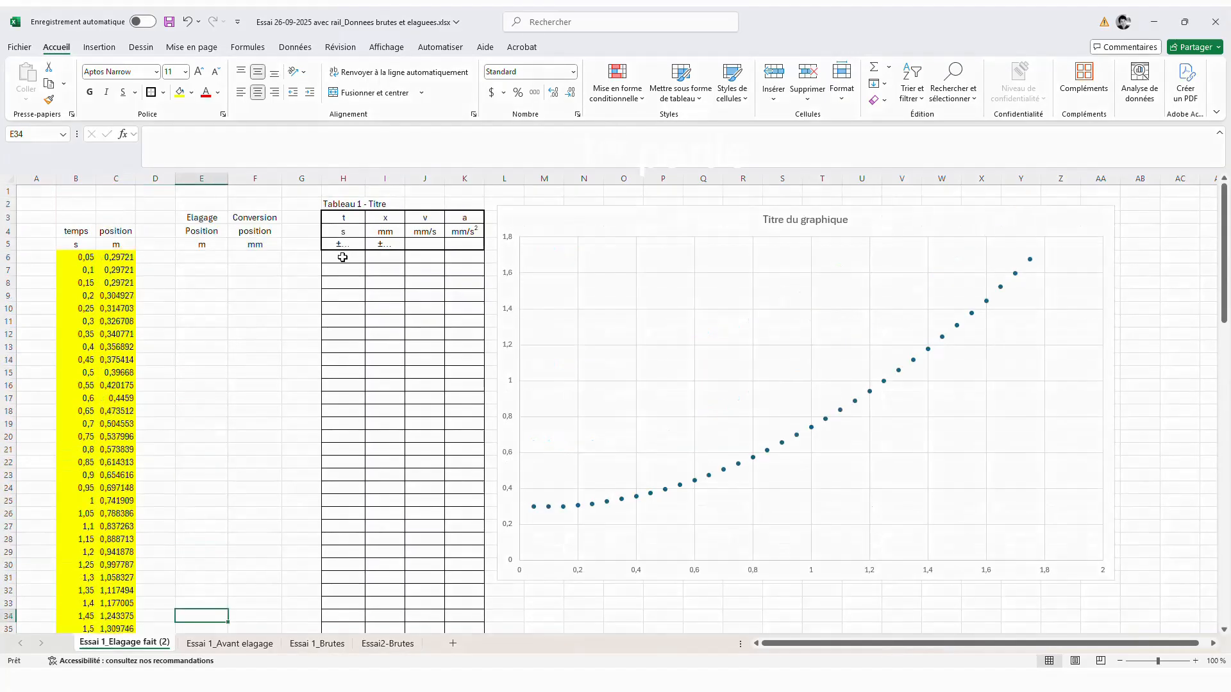
Enter the formula =B6-$B$6 in H6 to start the time column of Tableau 1 from zero
double_click(346, 257)
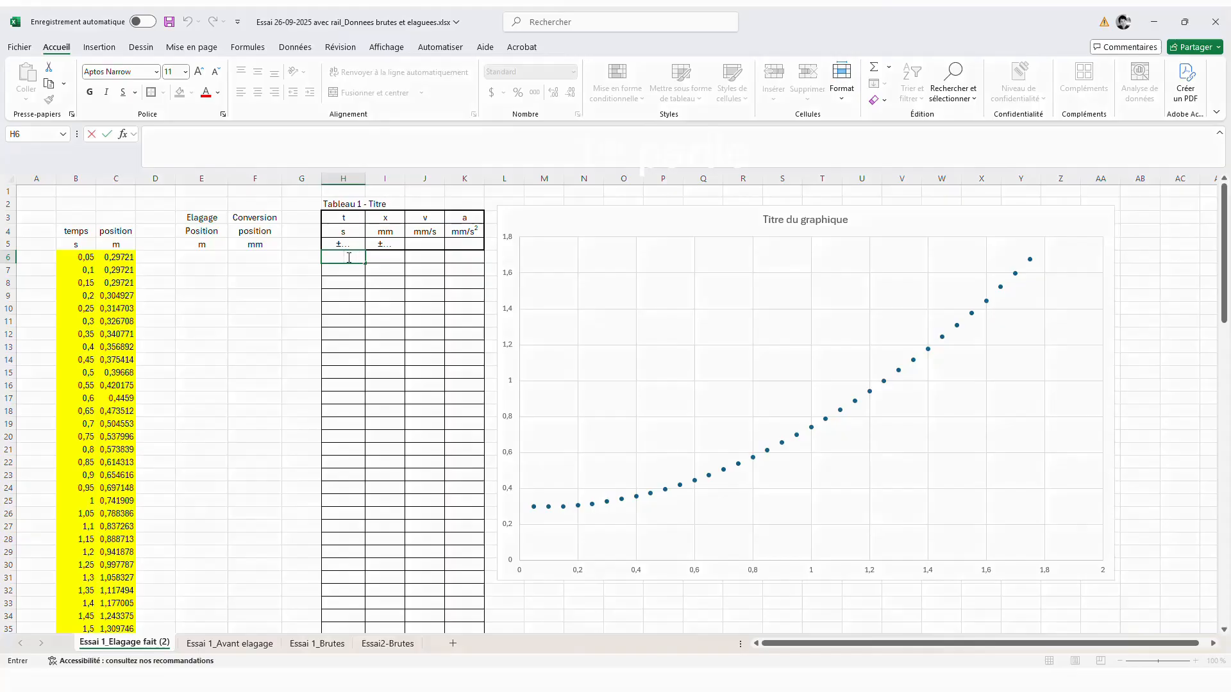
text(=)
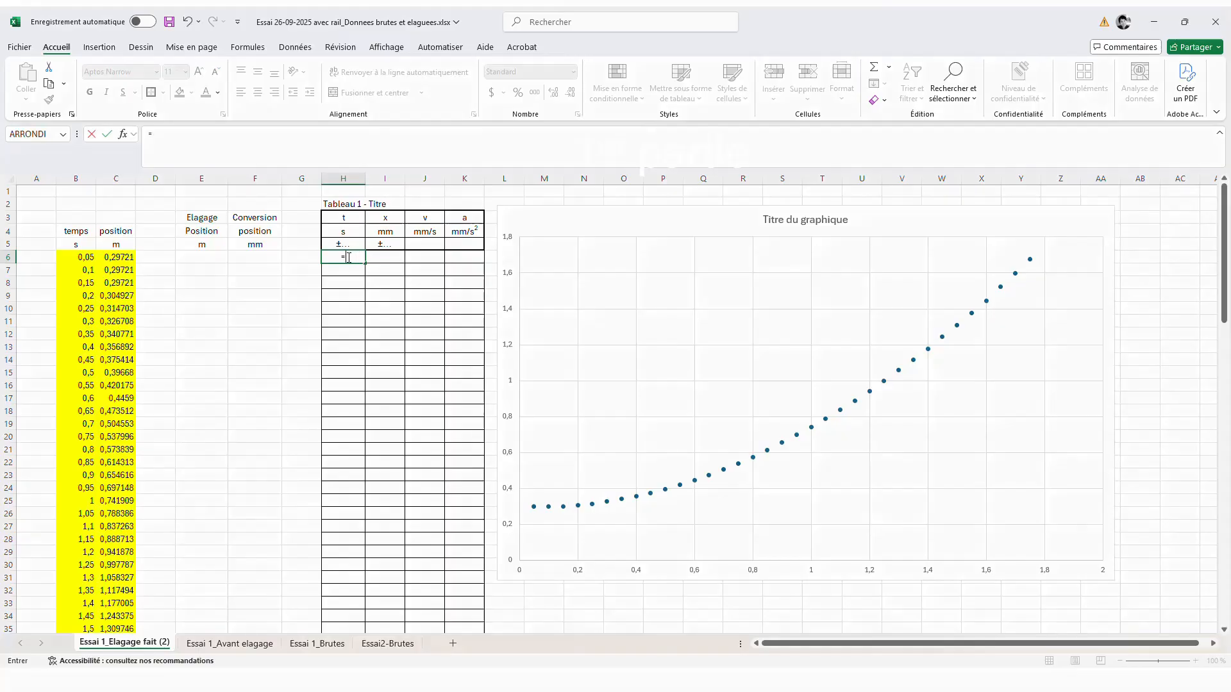
click(69, 258)
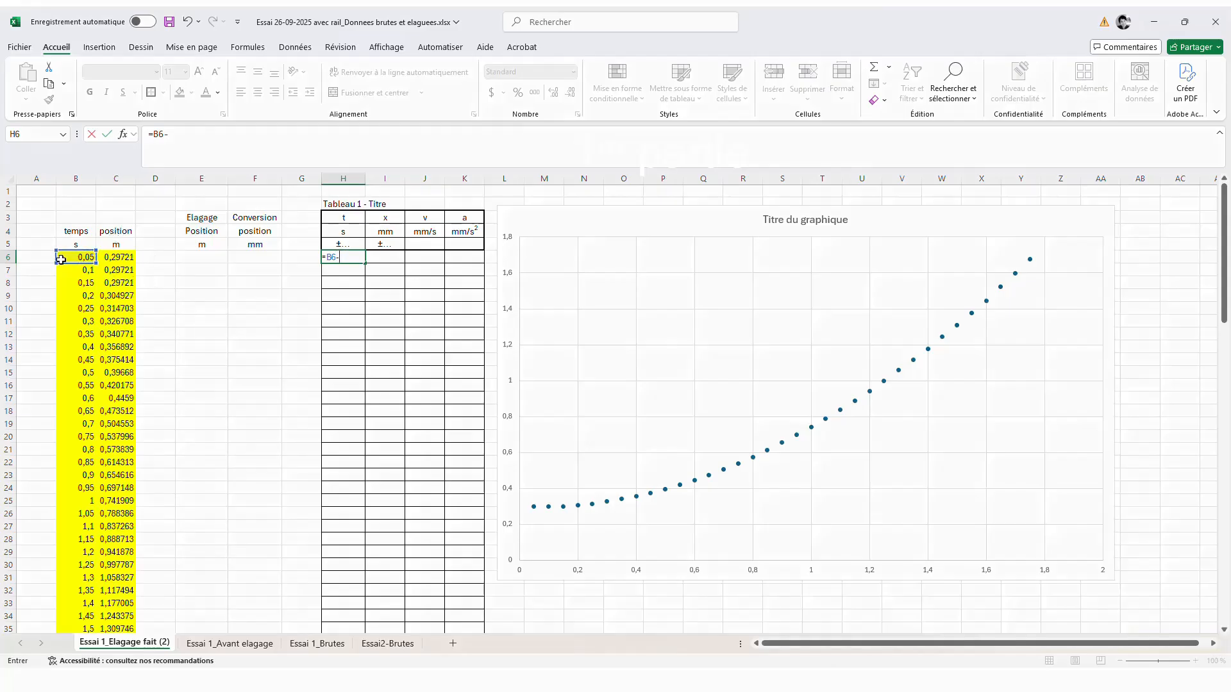
click(74, 258)
key(F4)
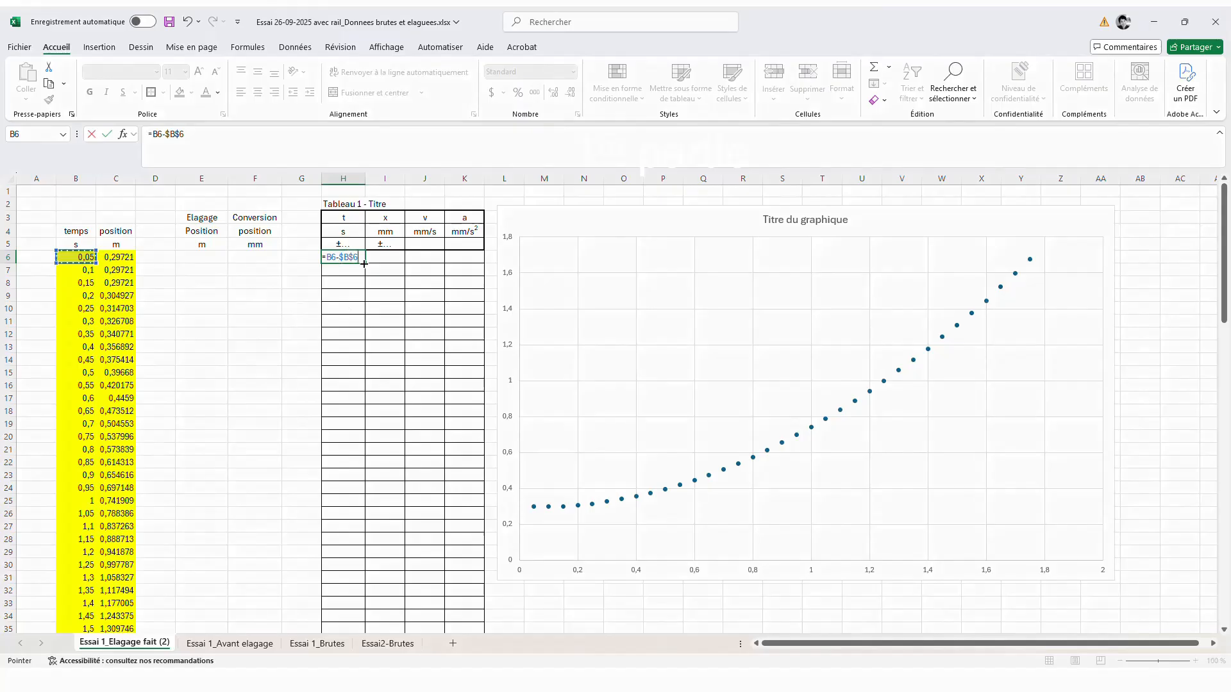
key(Return)
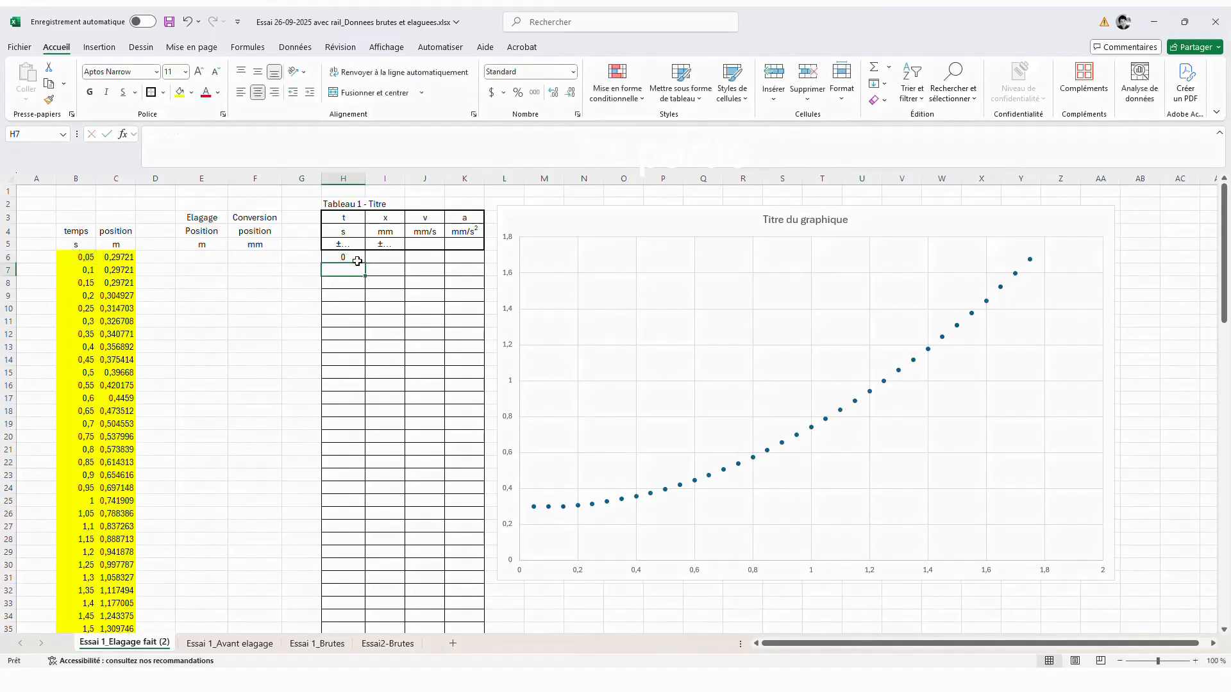
Fill the time formula from H6 down to H73
click(355, 260)
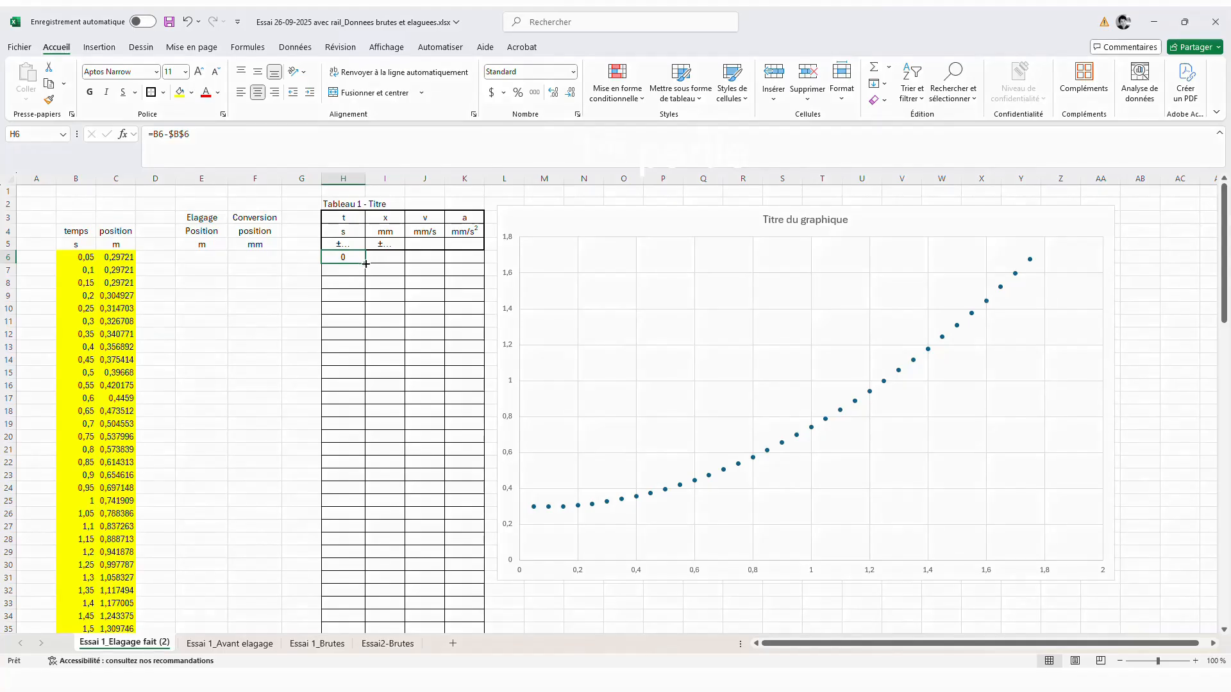
drag(365, 263, 365, 263)
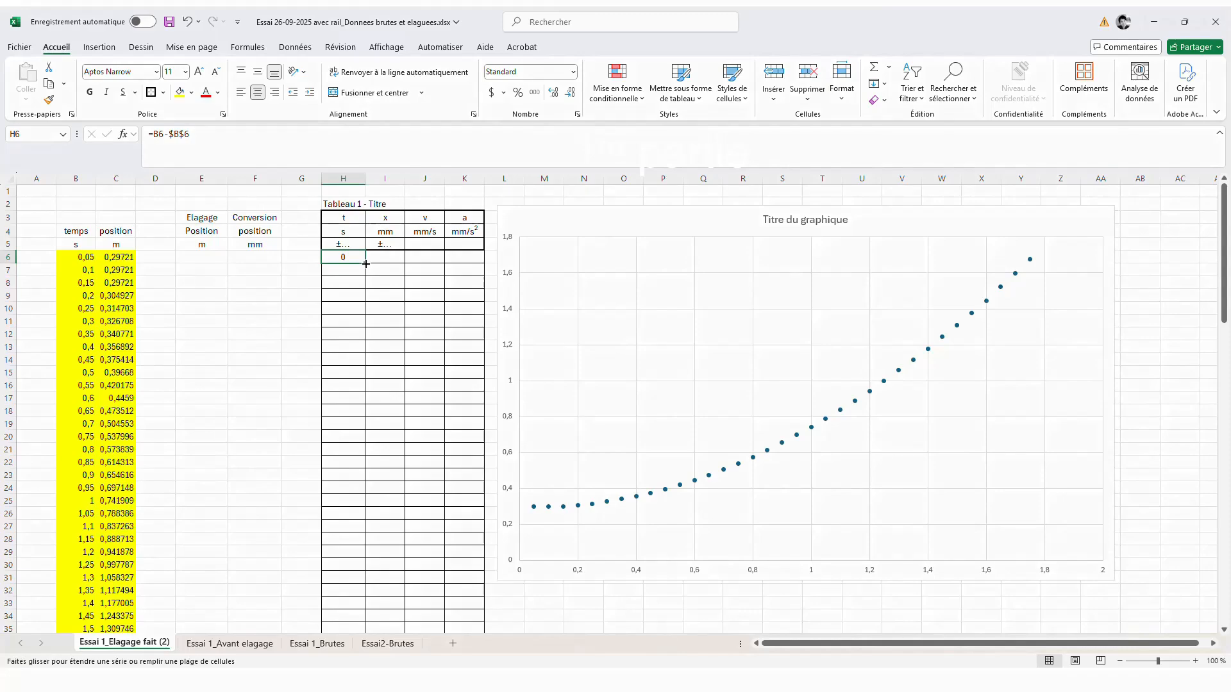
drag(365, 266, 368, 608)
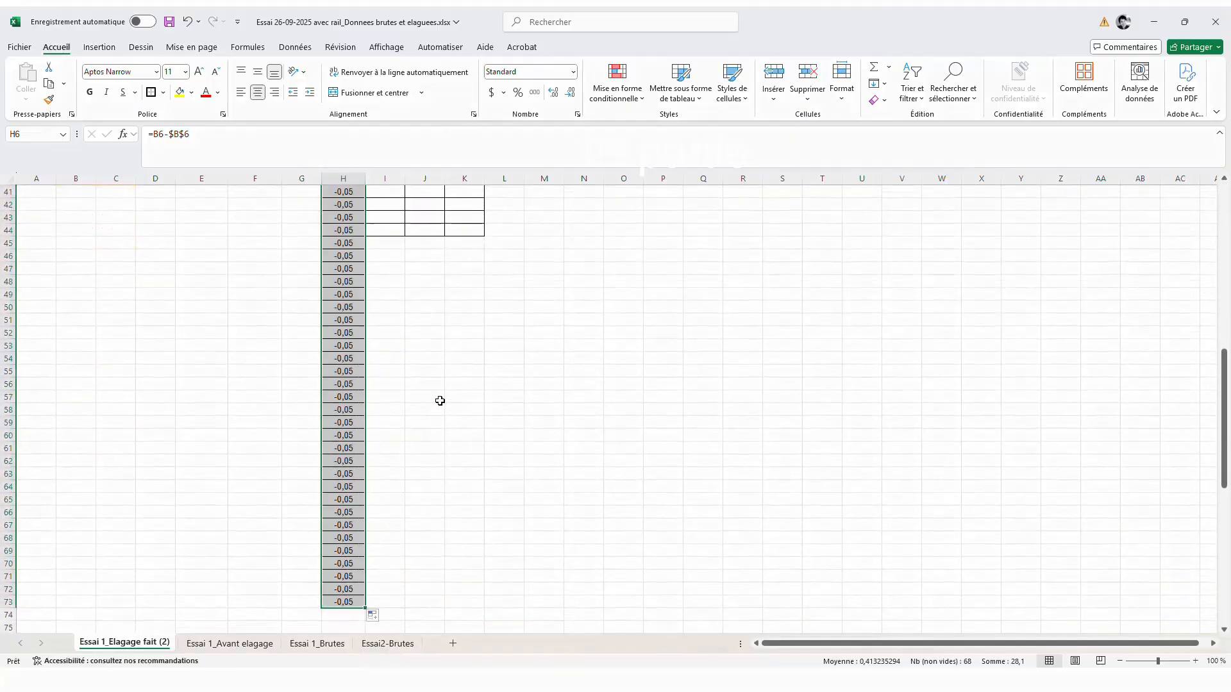
Delete the surplus time formulas in column H of Tableau 1, from H41 down to H73
scroll(440, 398, up, 6)
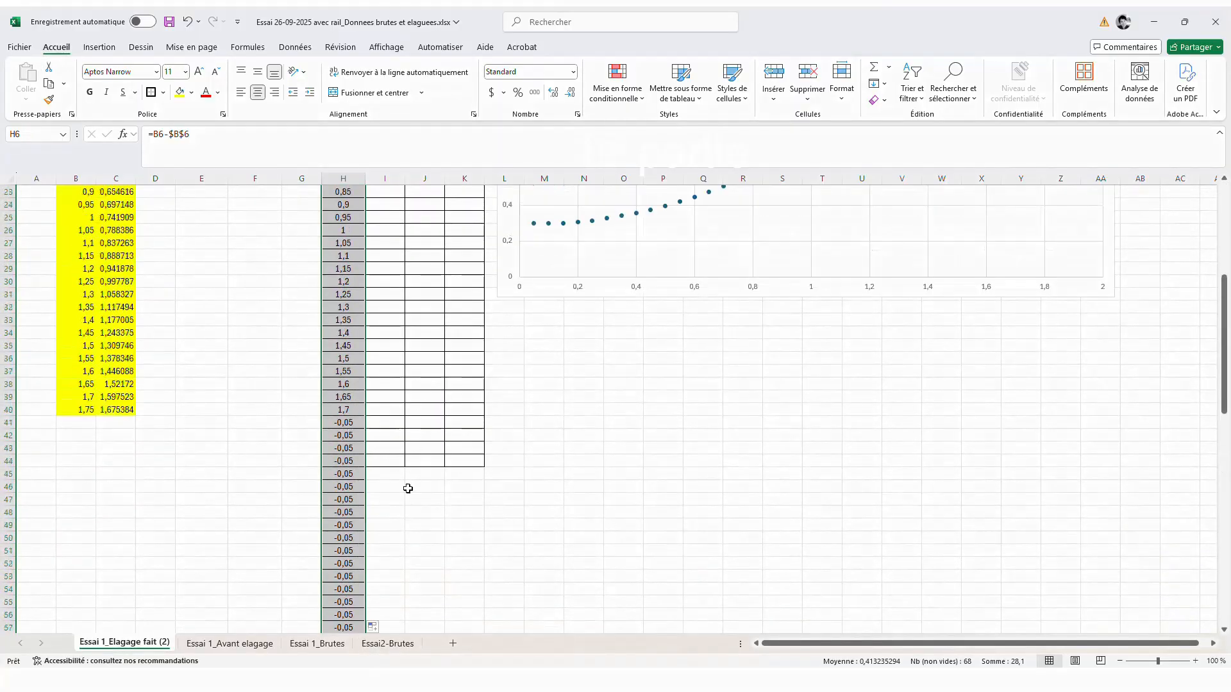
click(370, 435)
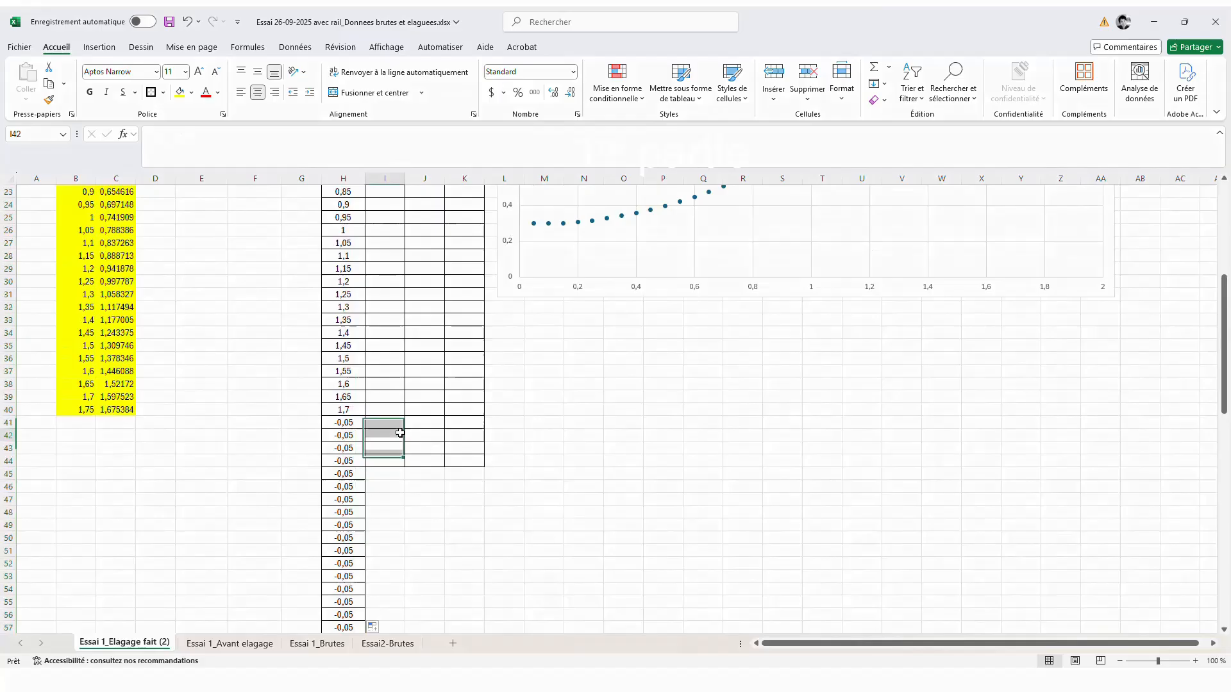
click(346, 422)
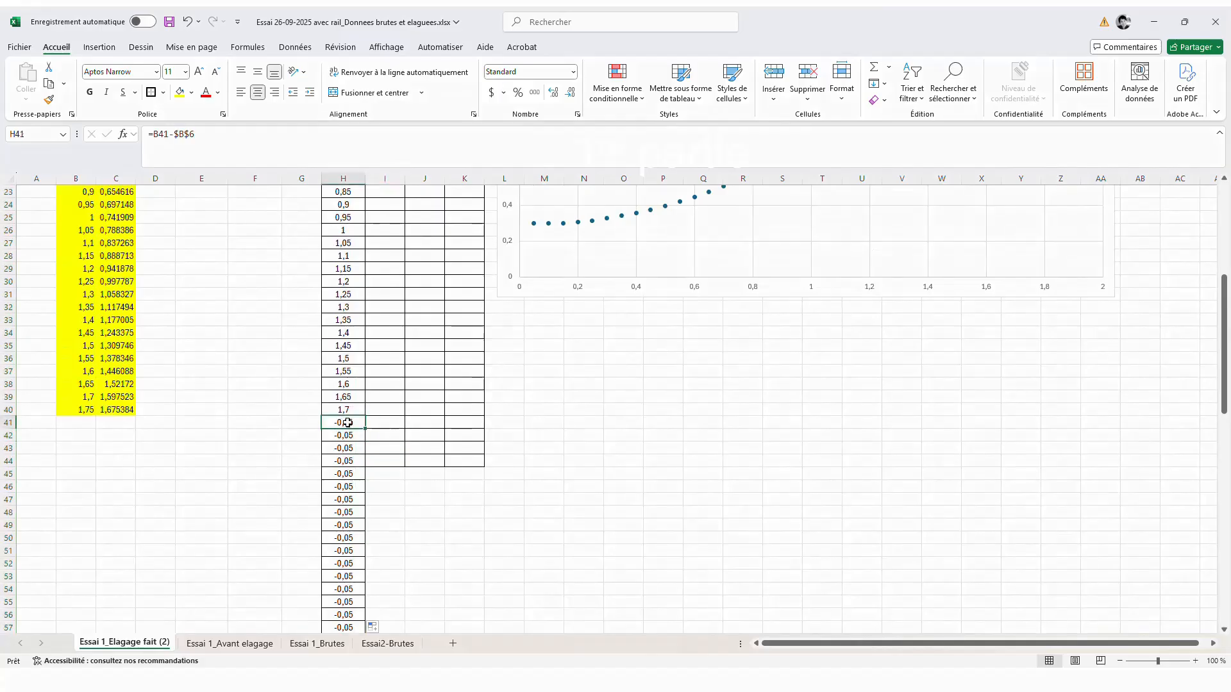
drag(359, 428, 414, 654)
key(Delete)
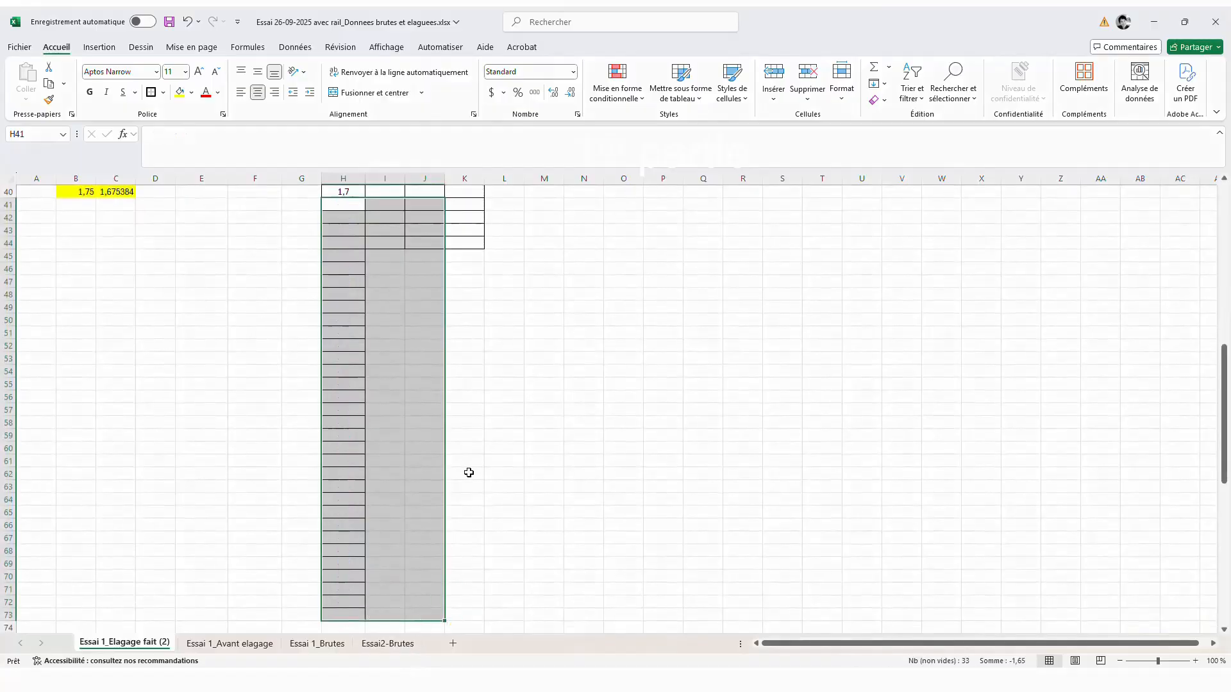
scroll(472, 445, up, 13)
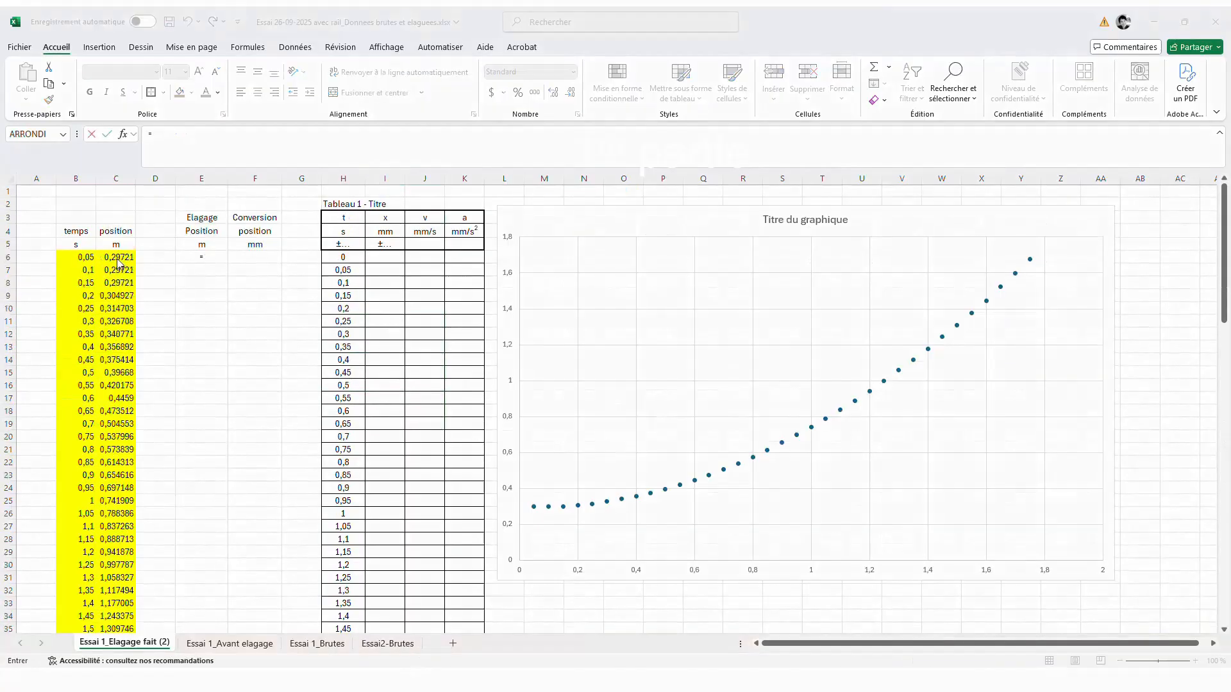
Enter the formula =C6-$C$6 in E6 and fill it down the Elagage Position column
click(119, 258)
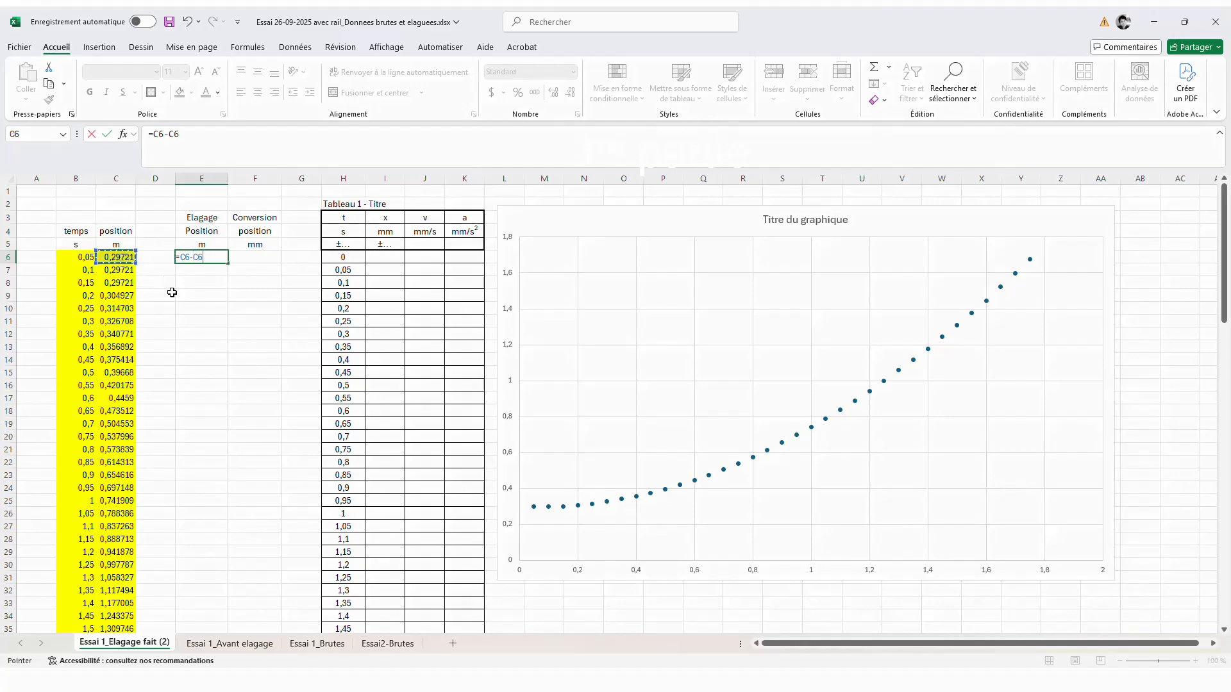
click(545, 29)
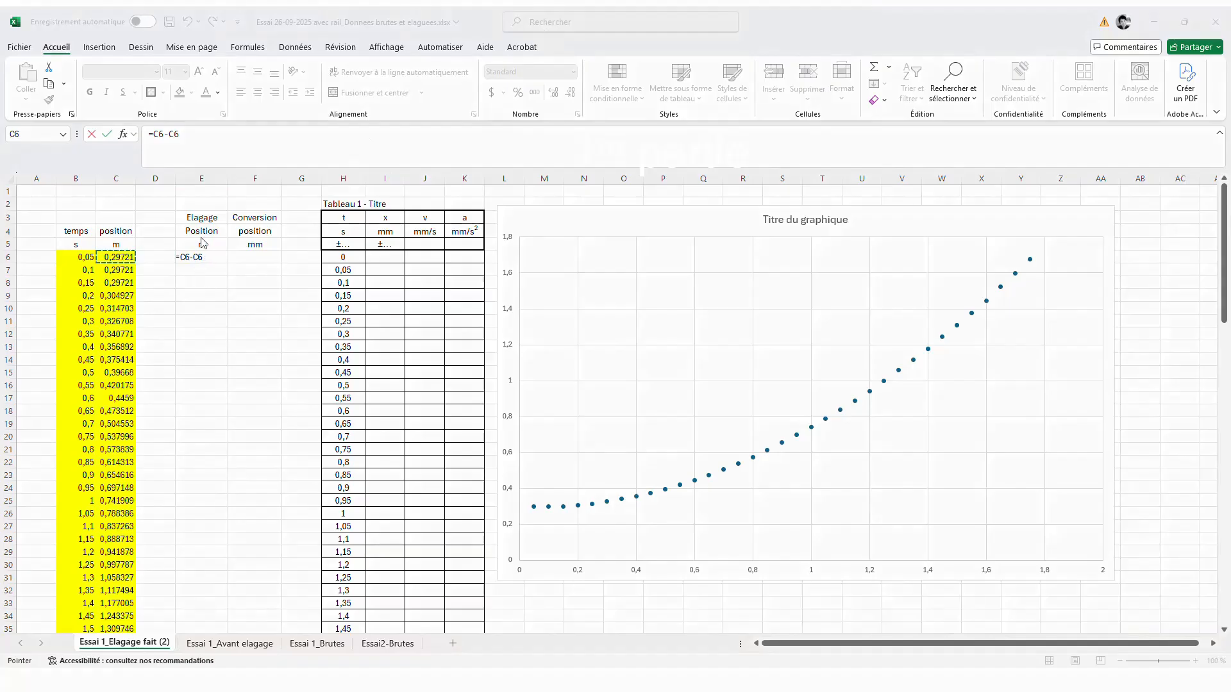
click(214, 256)
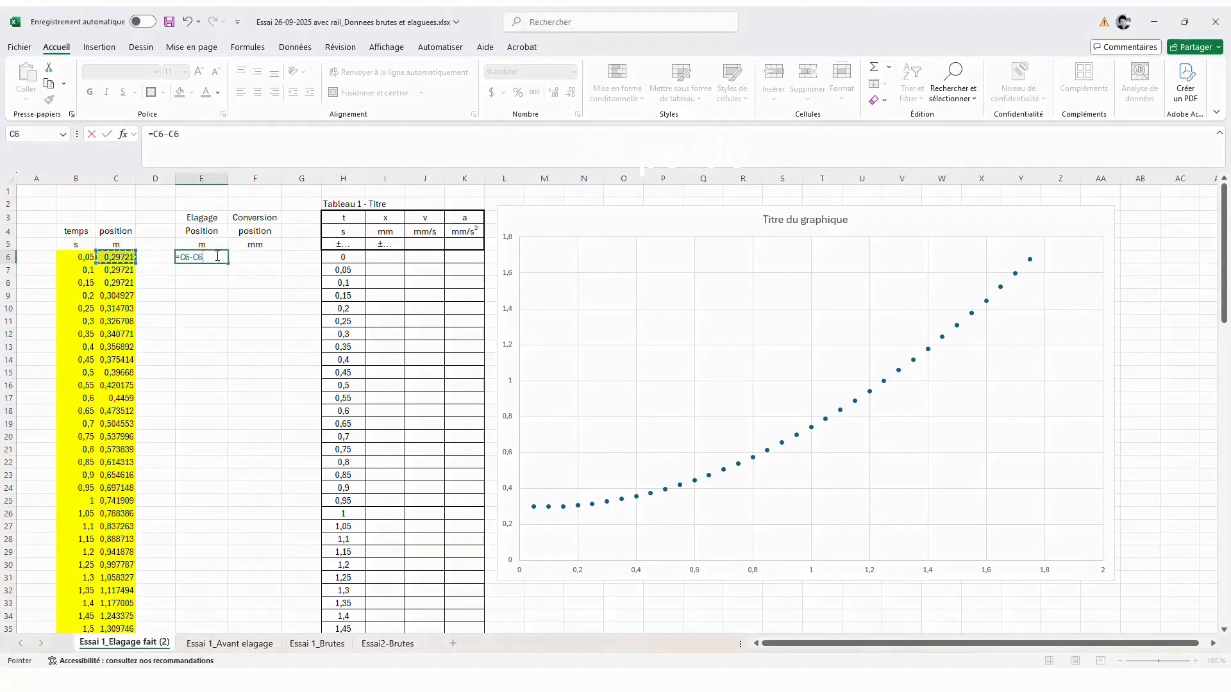
key(F4)
key(Return)
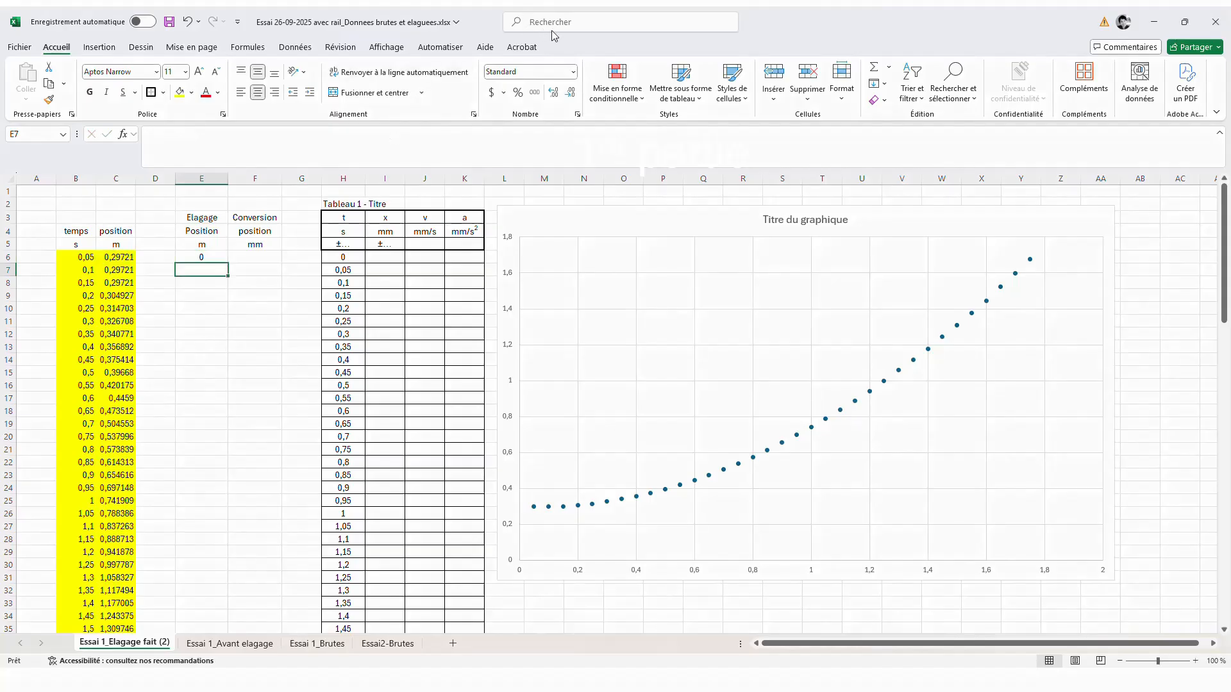
click(216, 257)
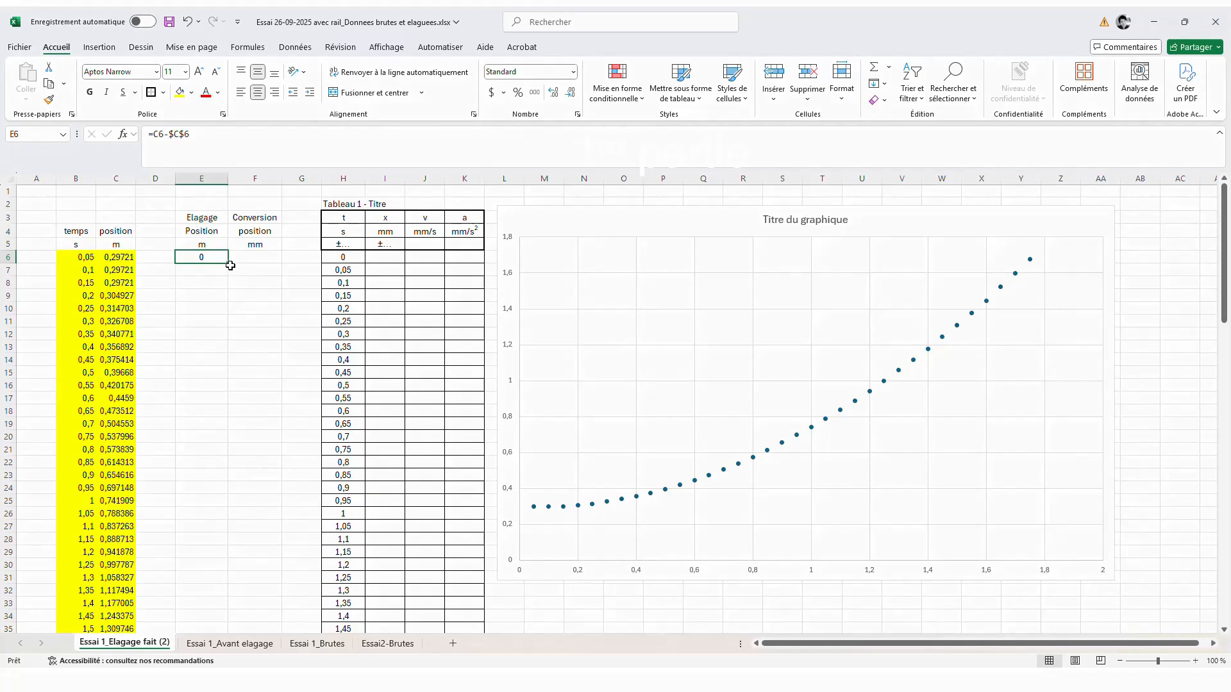
drag(229, 262, 211, 588)
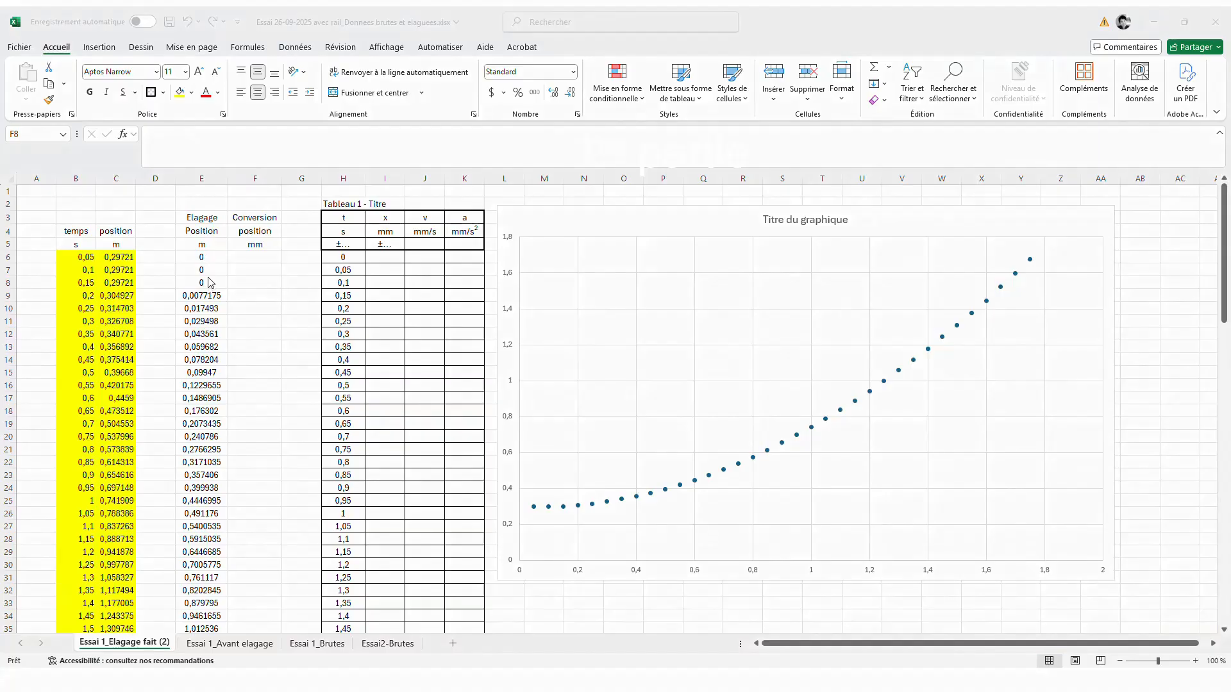
Move the position values from C8:C40 up to start in C6, overwriting the repeated initial positions
click(127, 283)
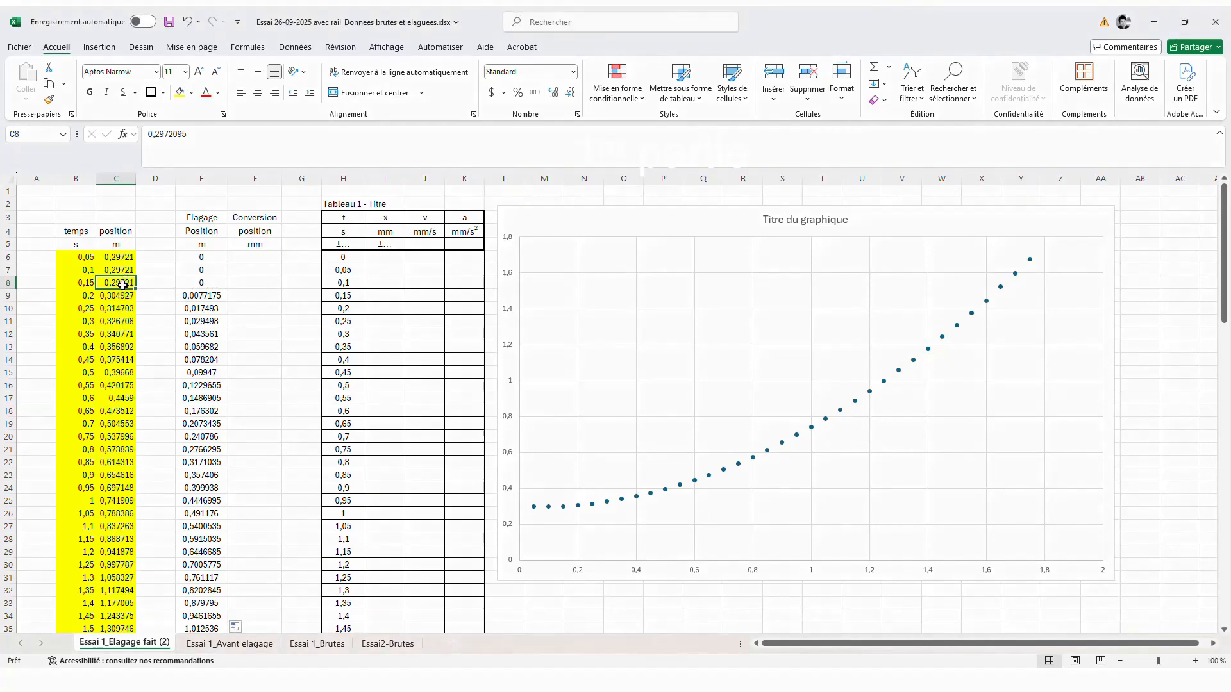
drag(121, 283, 125, 603)
scroll(87, 483, up, 1)
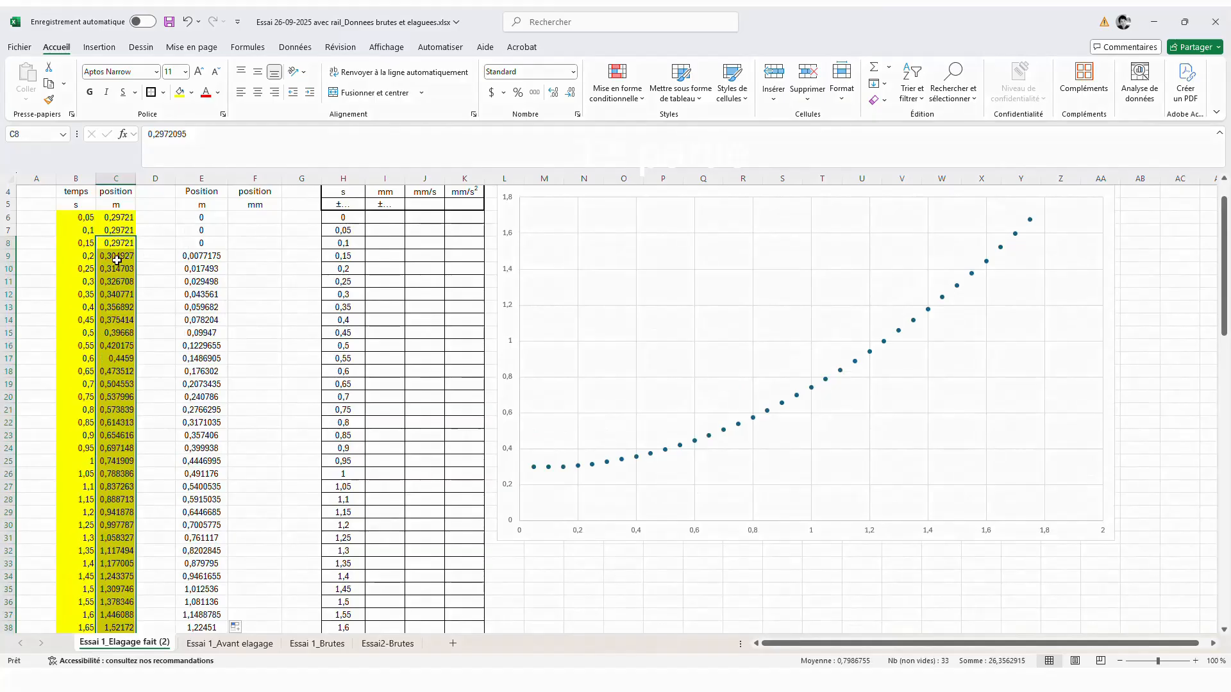
right_click(116, 260)
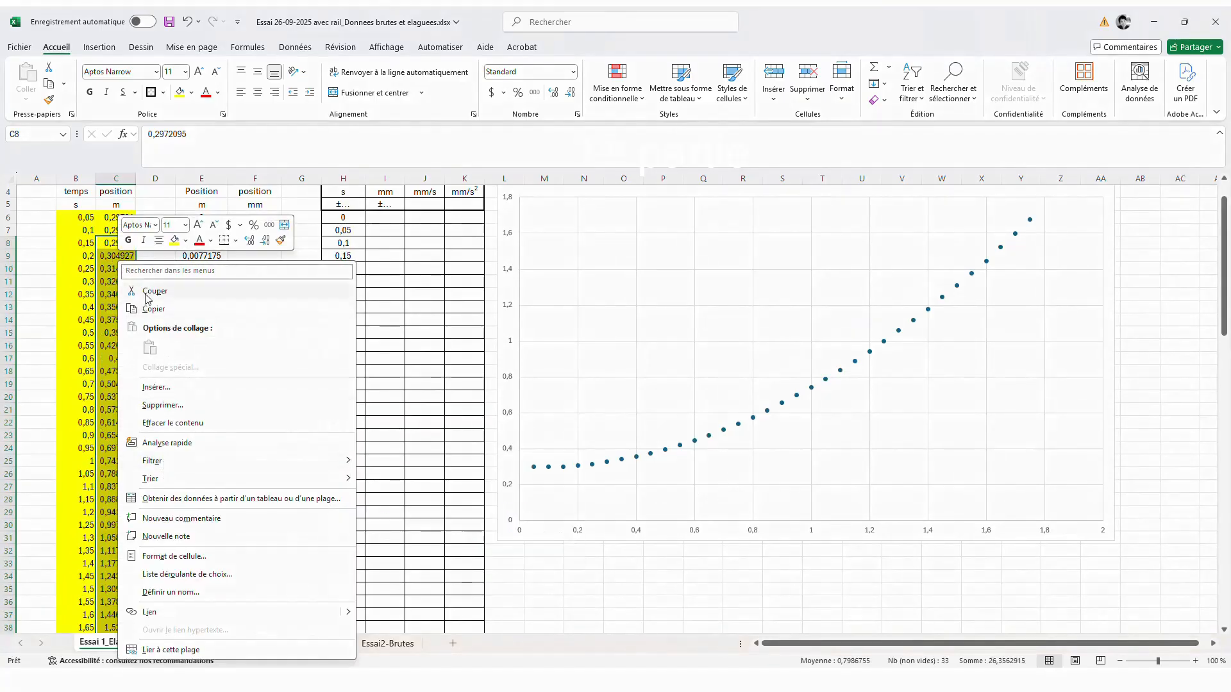
click(180, 293)
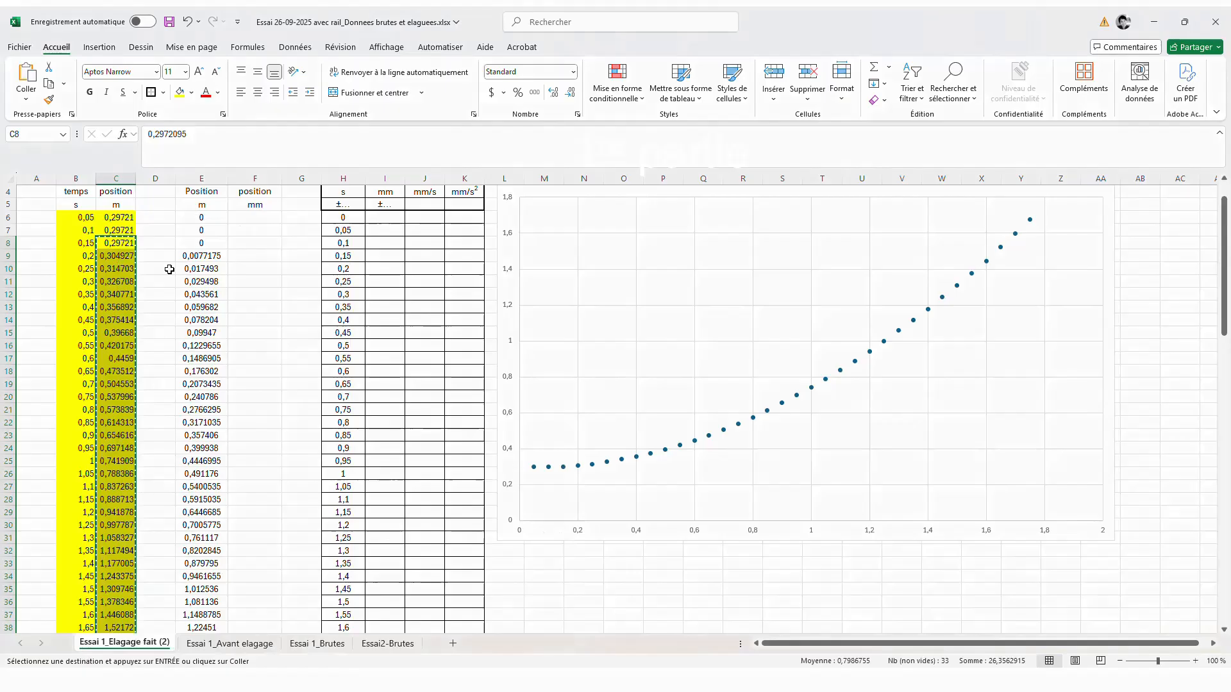
click(123, 217)
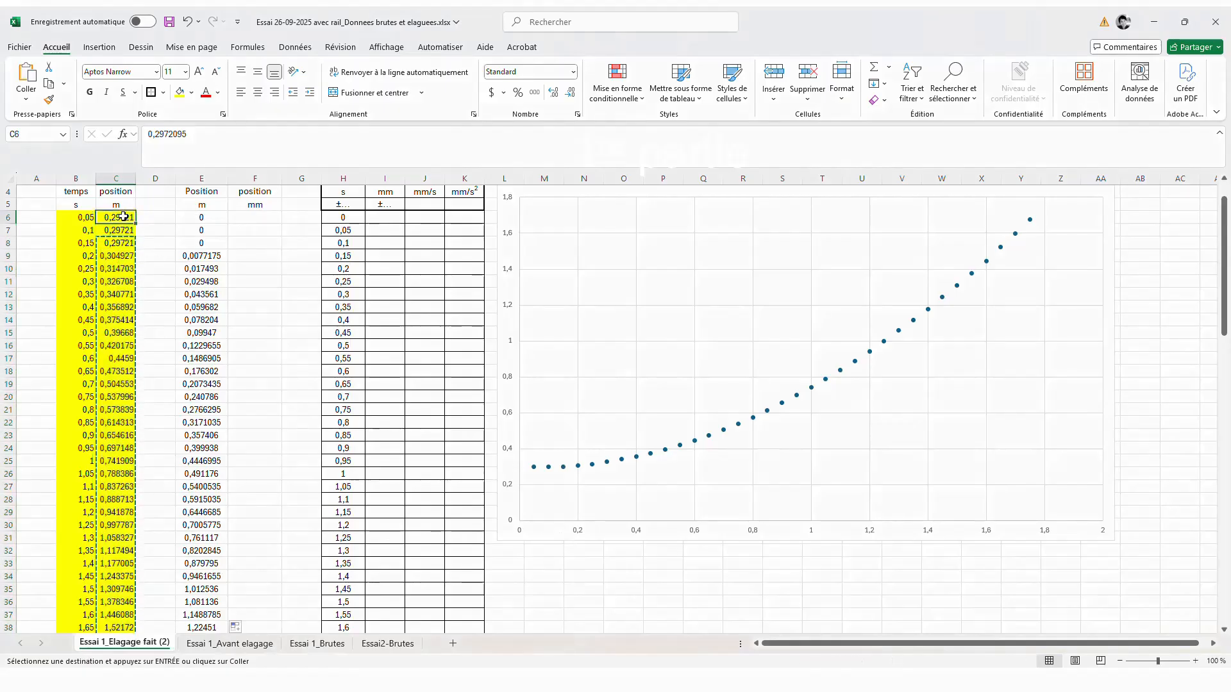
right_click(123, 217)
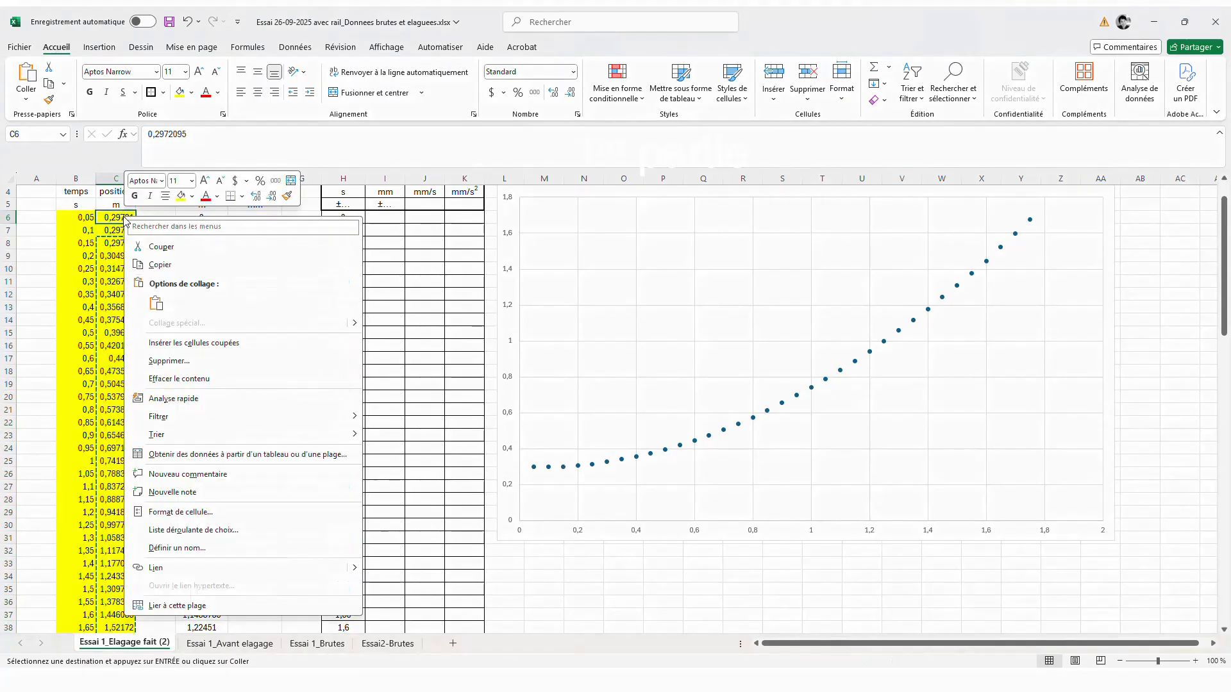
click(156, 304)
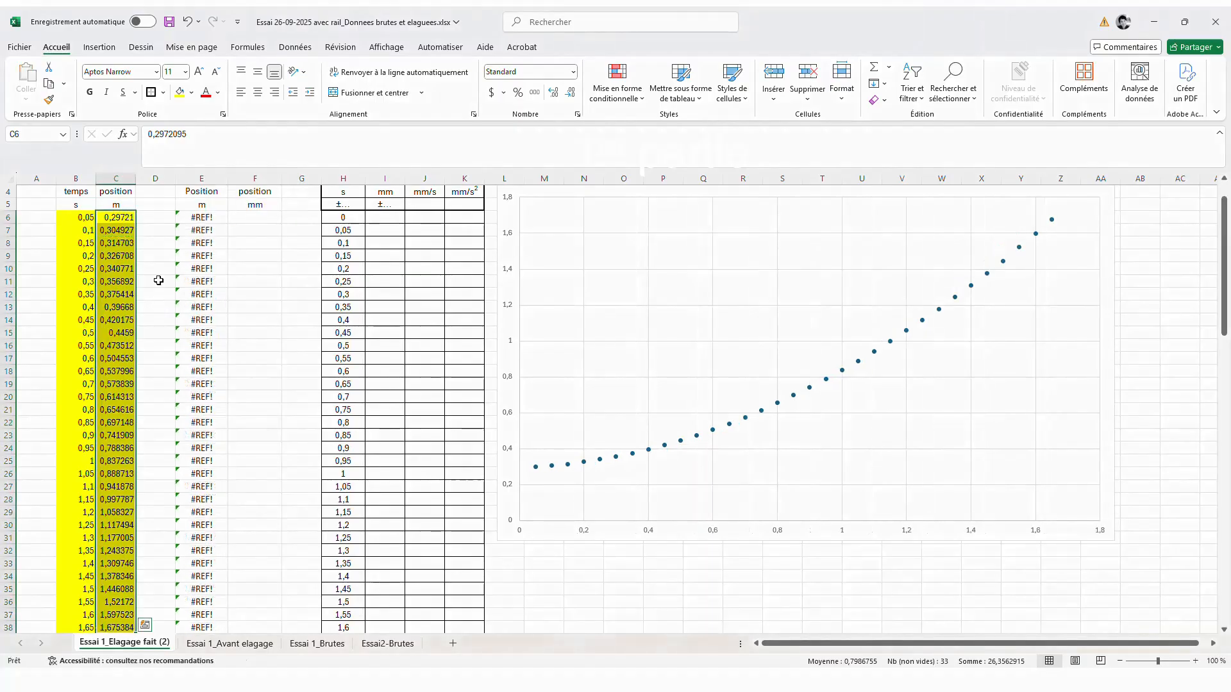
Replace the broken #REF! formula in E6 with =C6-$C$6
click(206, 217)
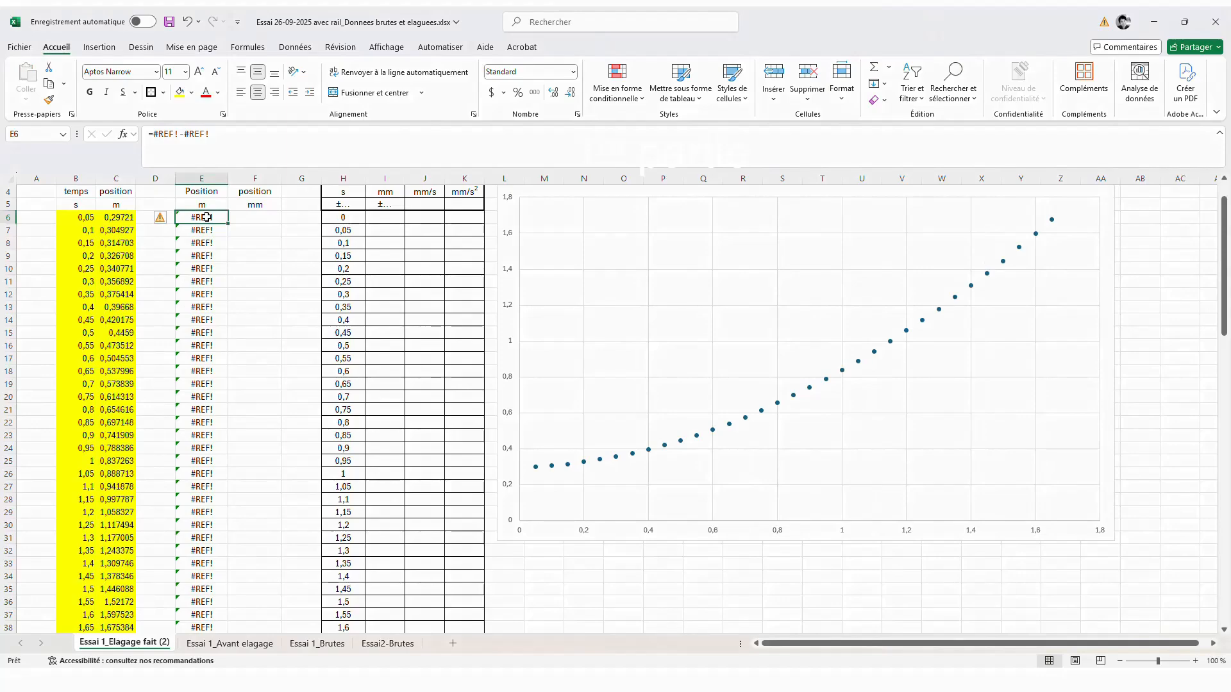
drag(224, 134, 191, 126)
key(Delete)
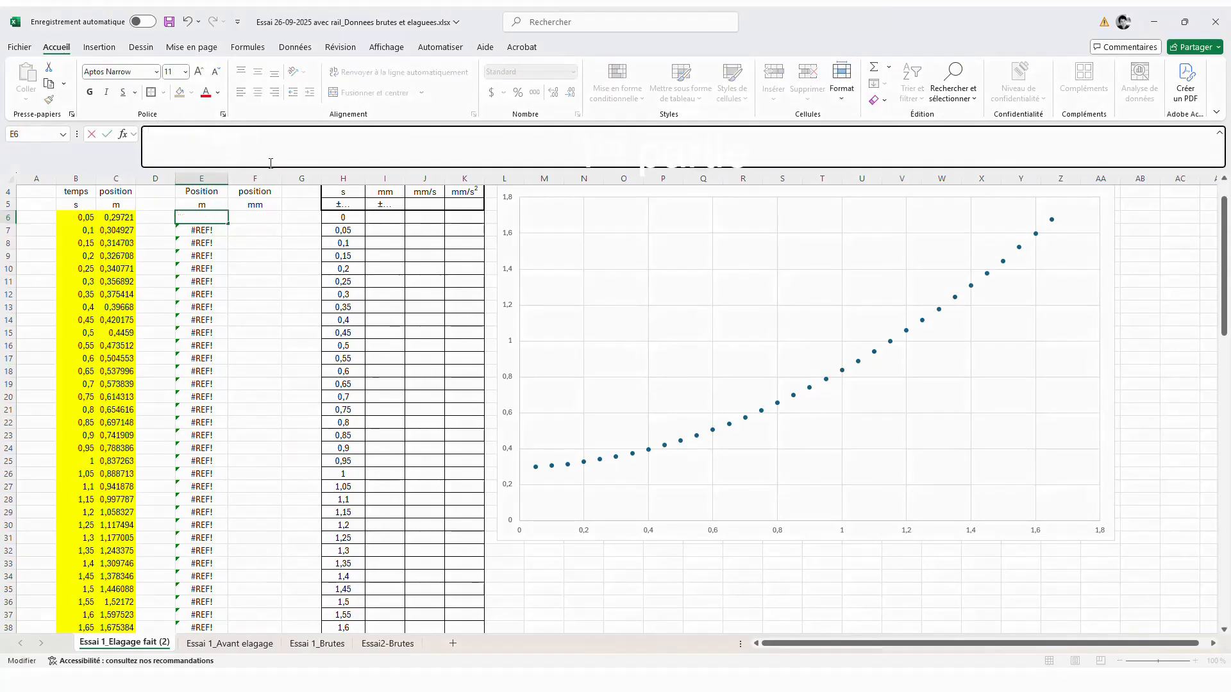
key(Return)
click(207, 213)
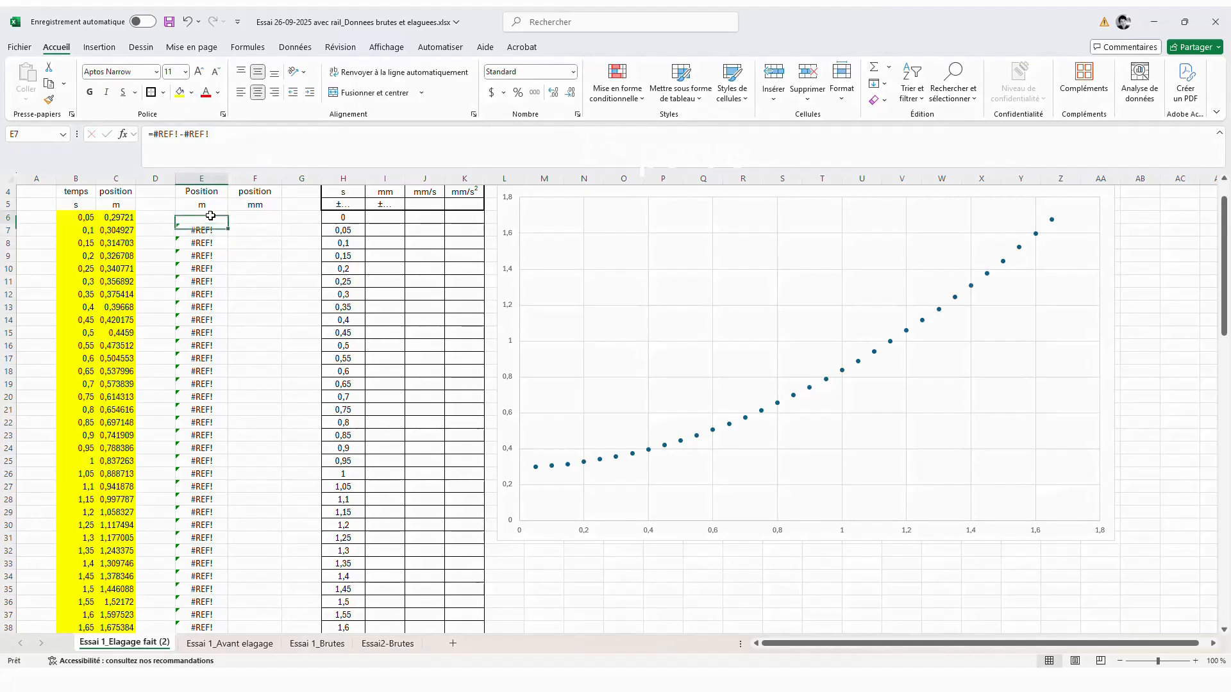
click(173, 138)
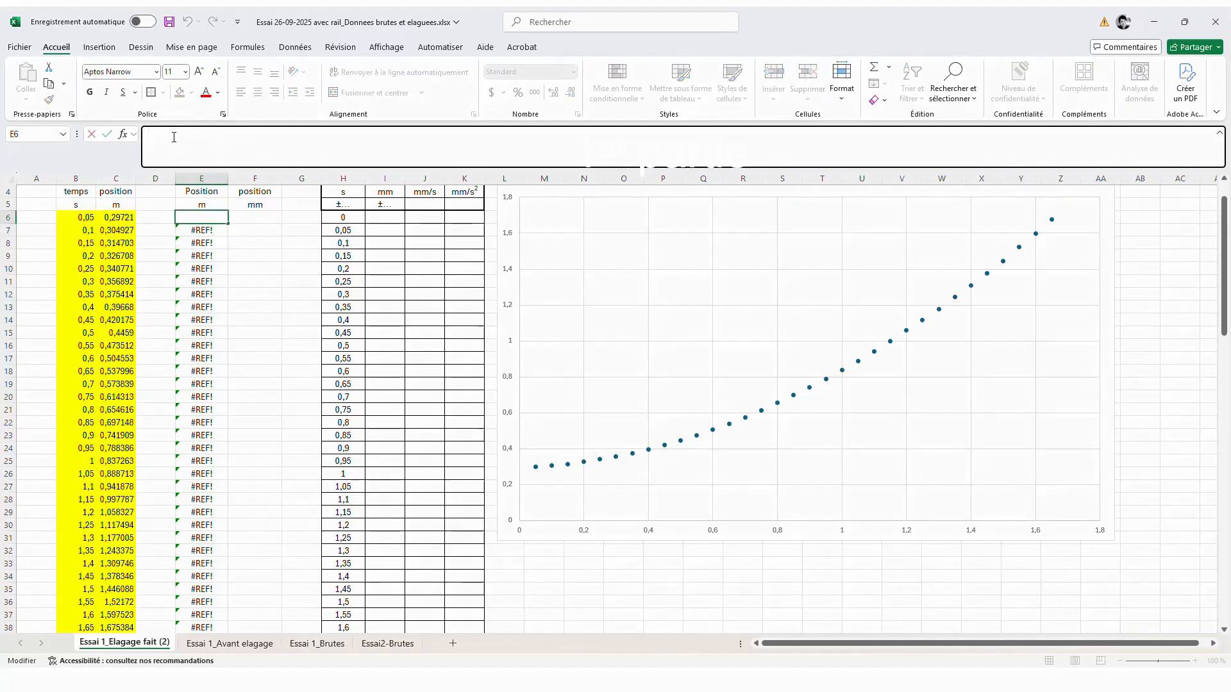
text(=)
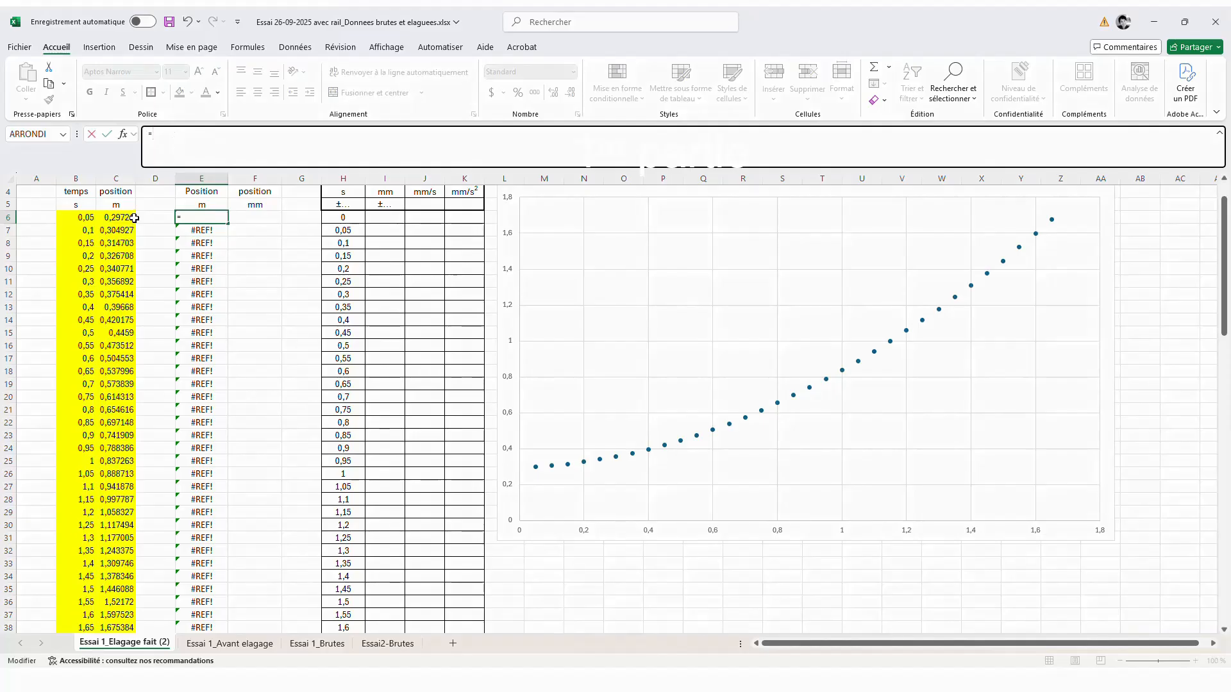
click(122, 218)
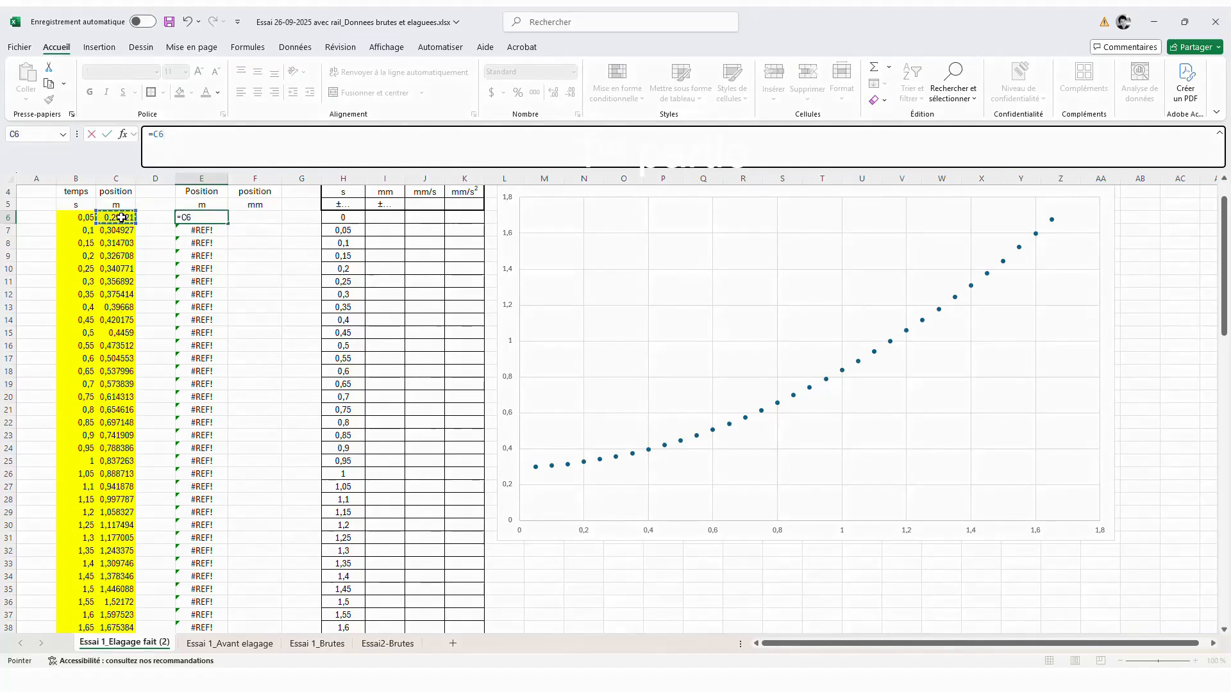
text(-)
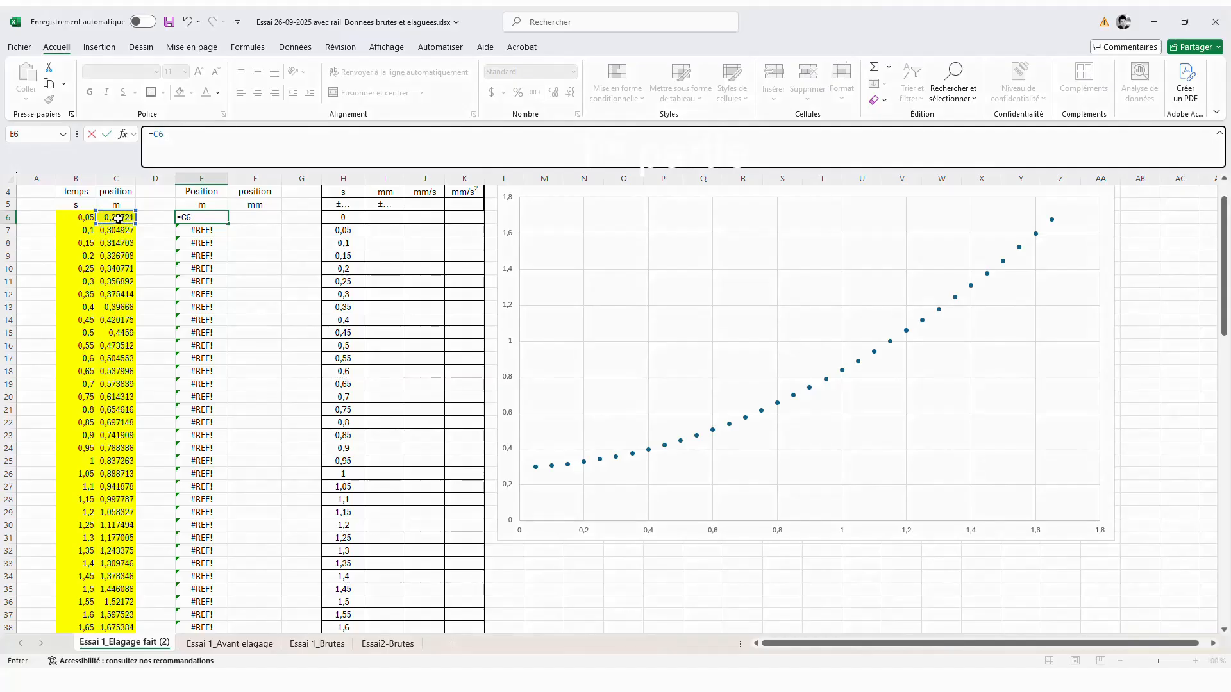
click(125, 218)
key(F4)
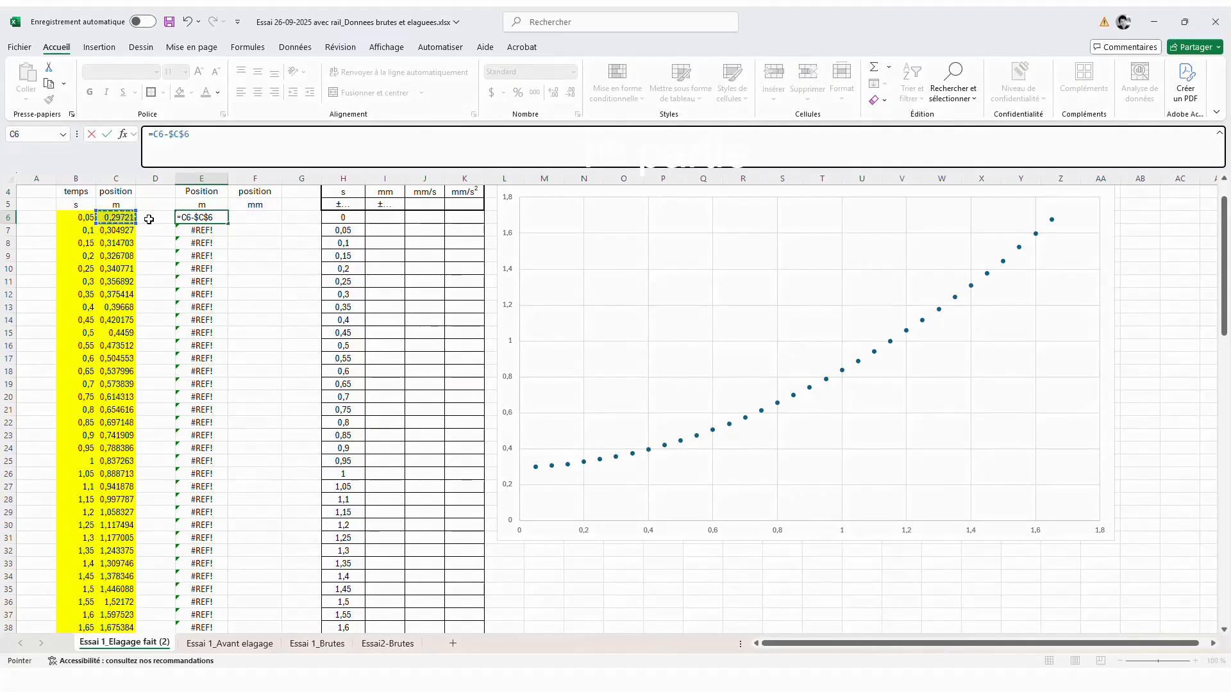
key(Return)
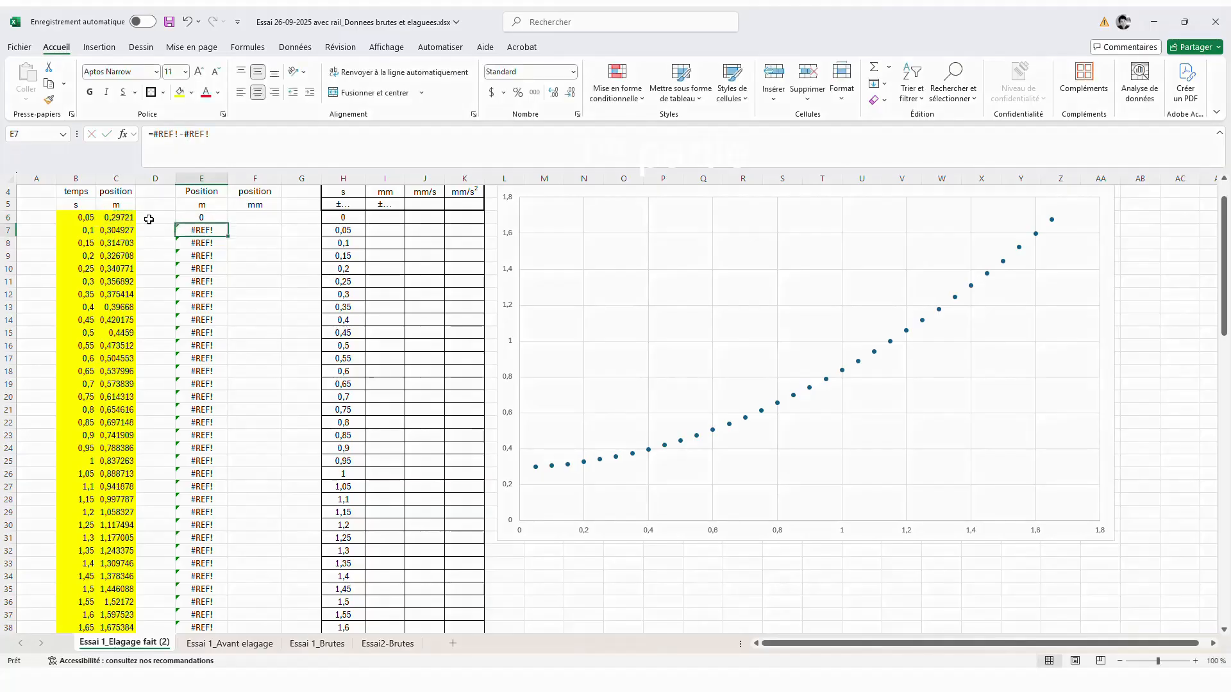
Fill the position formula from E6 down to E51 and clear the surplus results from E39 down
click(190, 219)
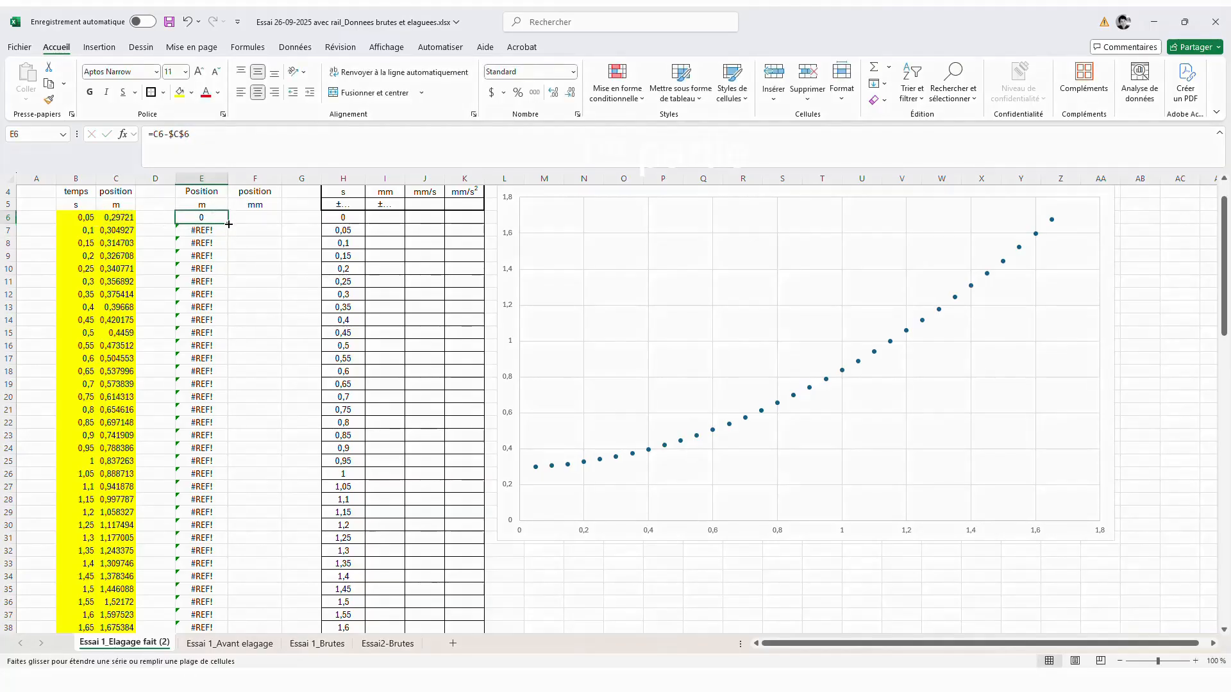
mouse_move(229, 224)
mouse_down()
mouse_move(237, 665)
mouse_move(237, 620)
mouse_up()
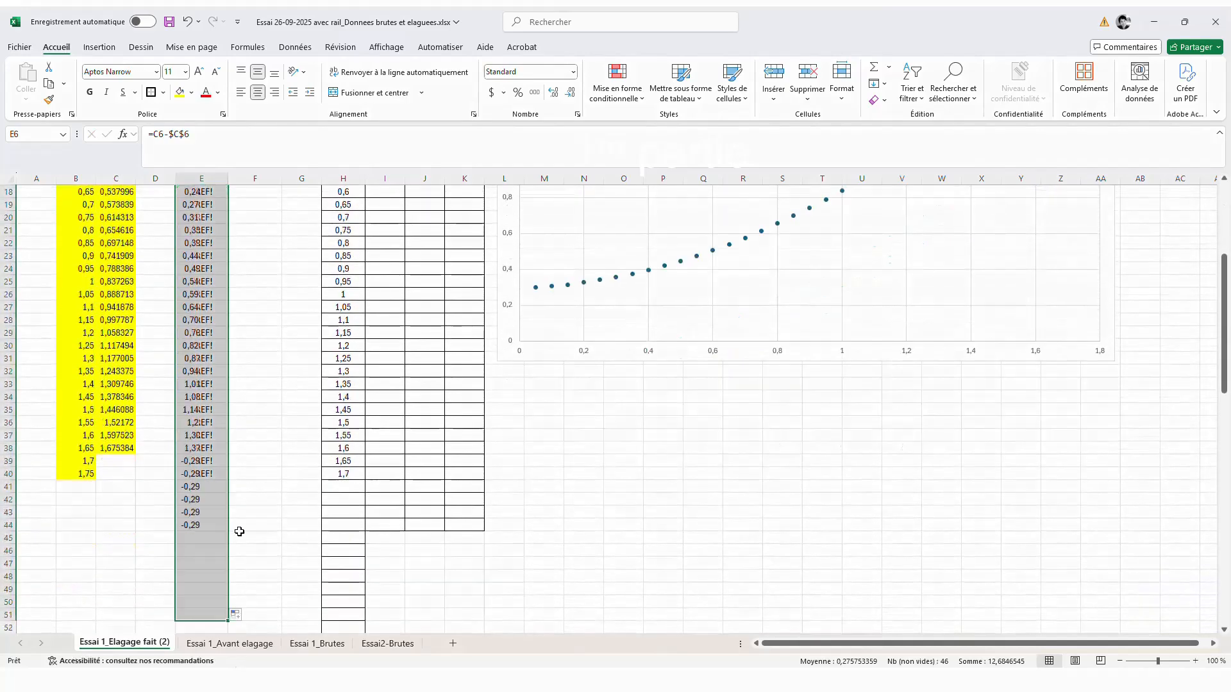
click(252, 486)
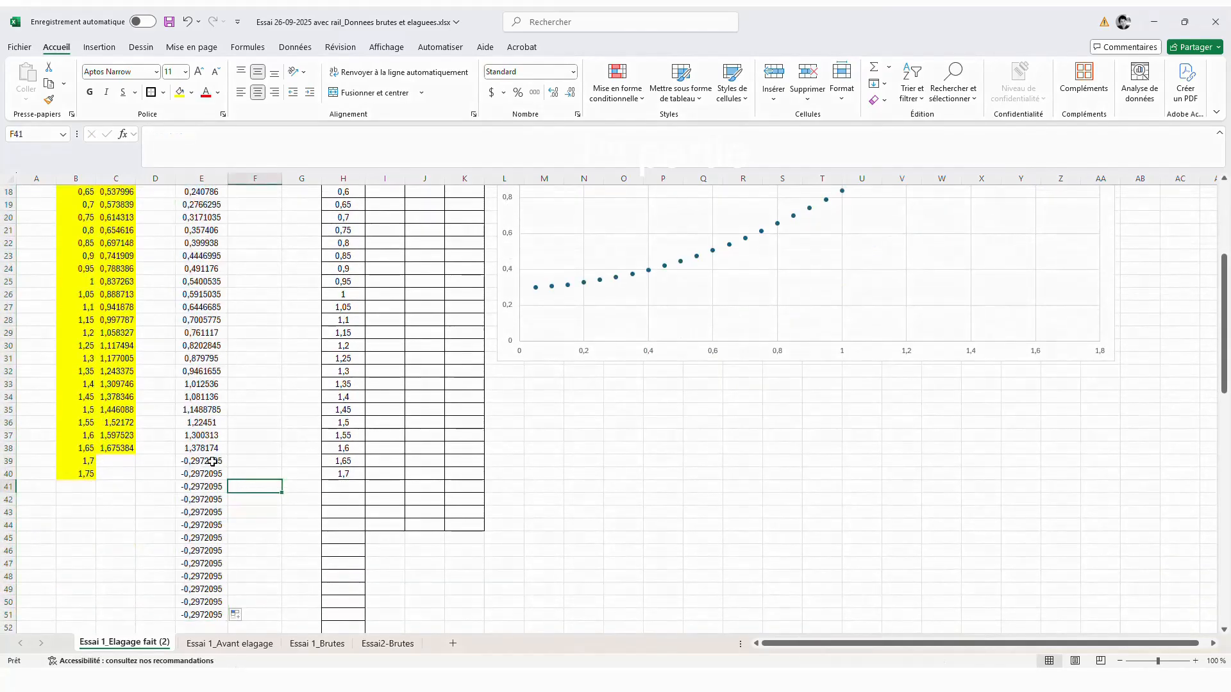
drag(212, 461, 225, 584)
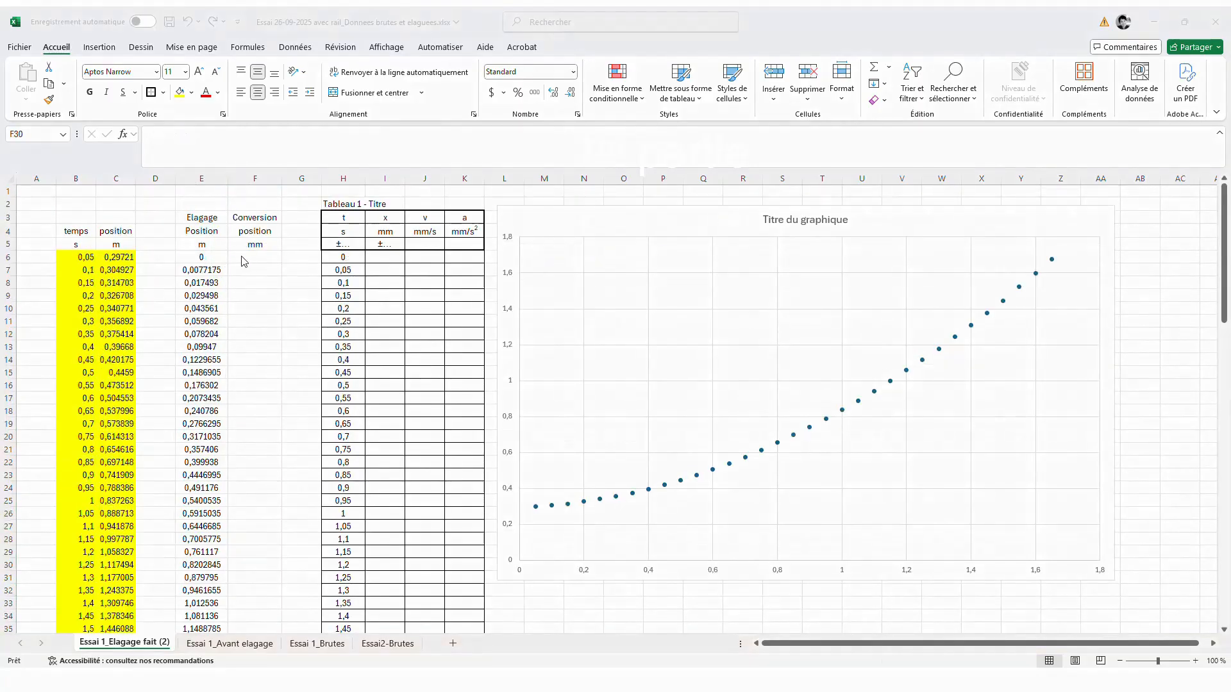
Enter the formula =E6*1000 in F6 to convert the first pruned position to millimetres
click(262, 258)
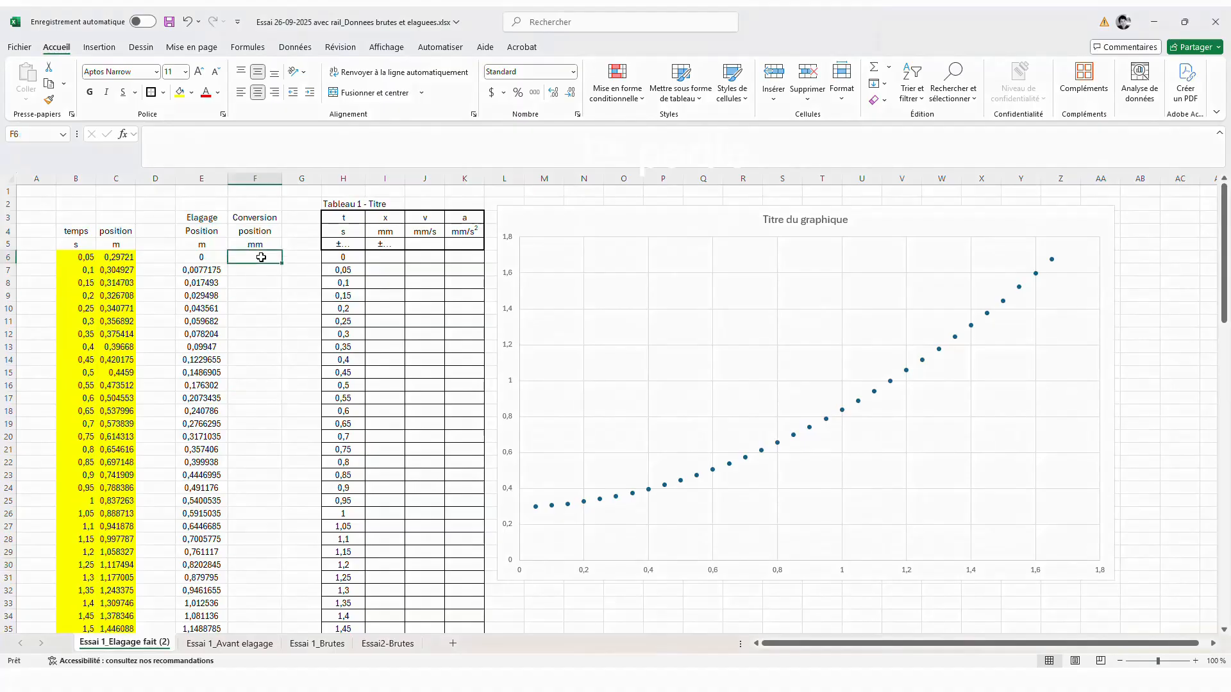
double_click(262, 258)
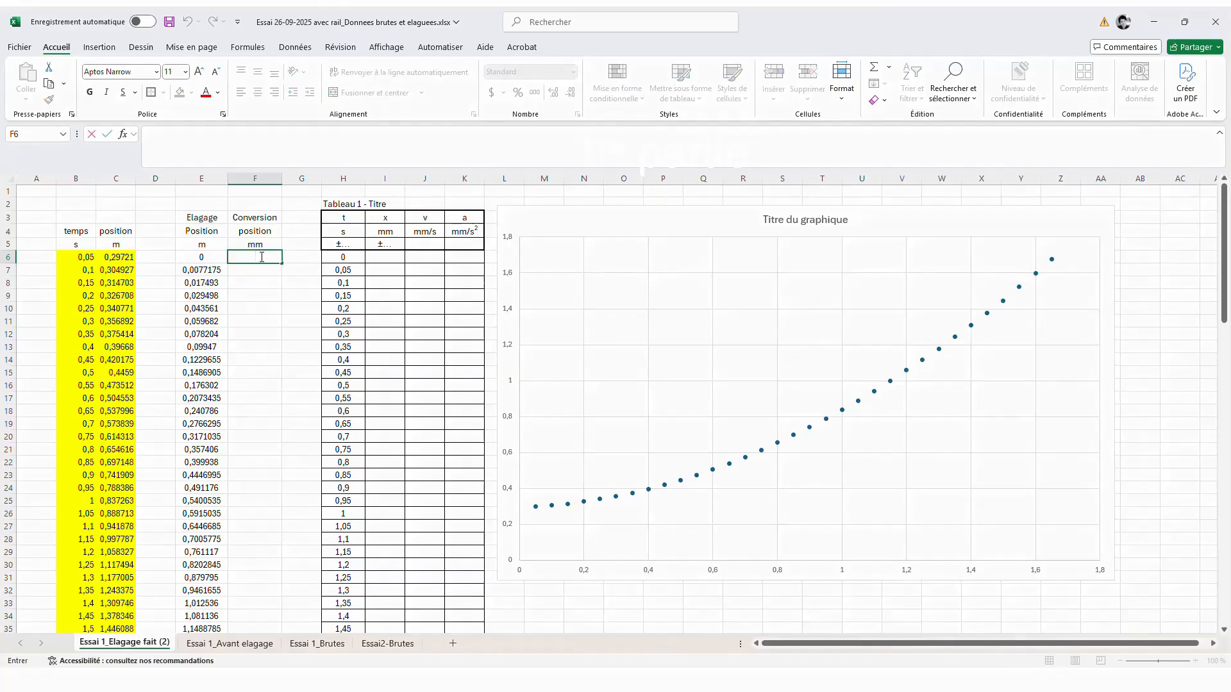
click(222, 145)
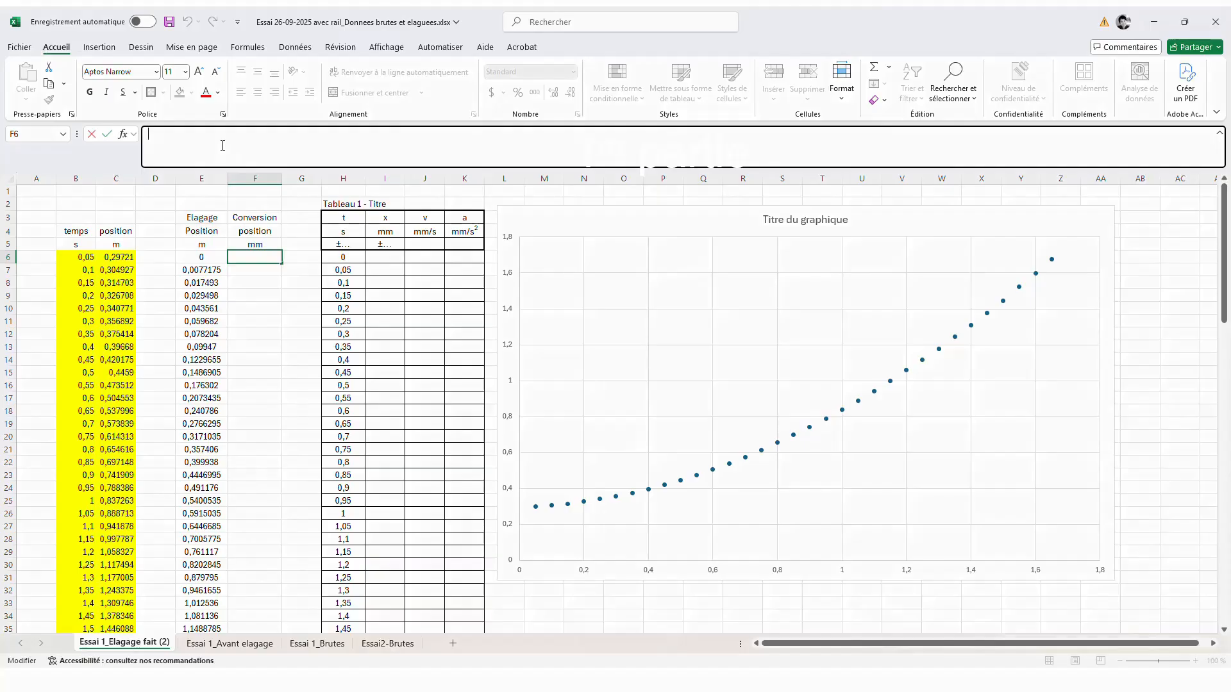
text(=)
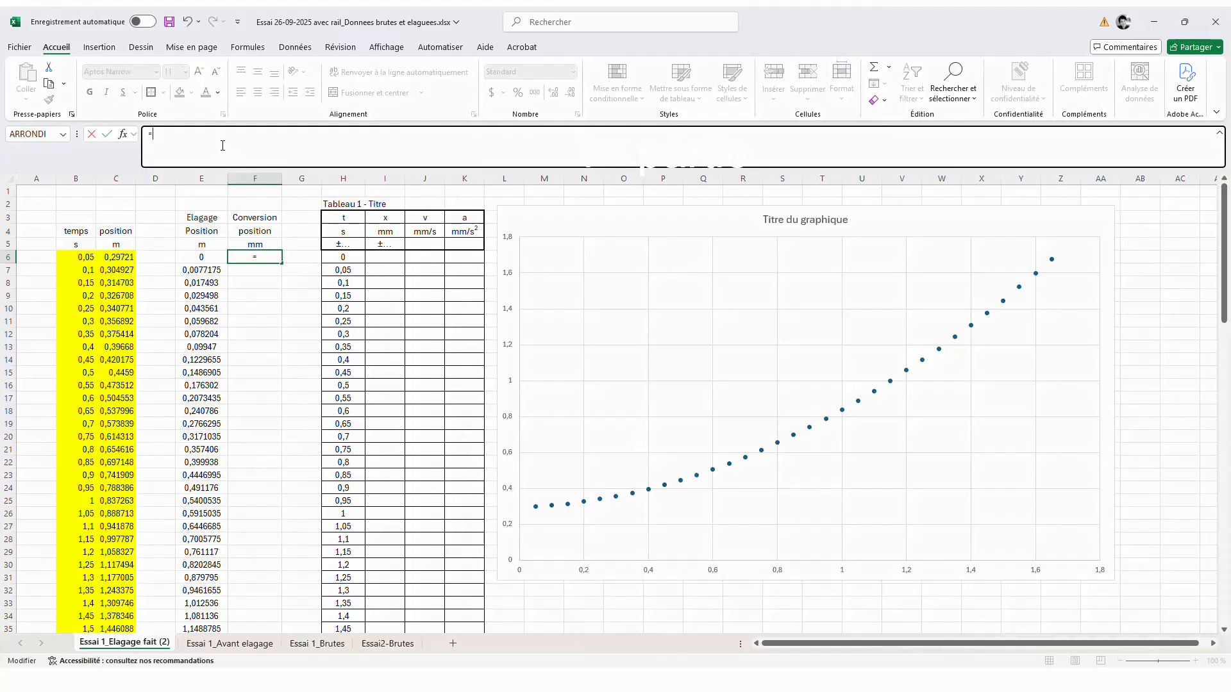
click(209, 259)
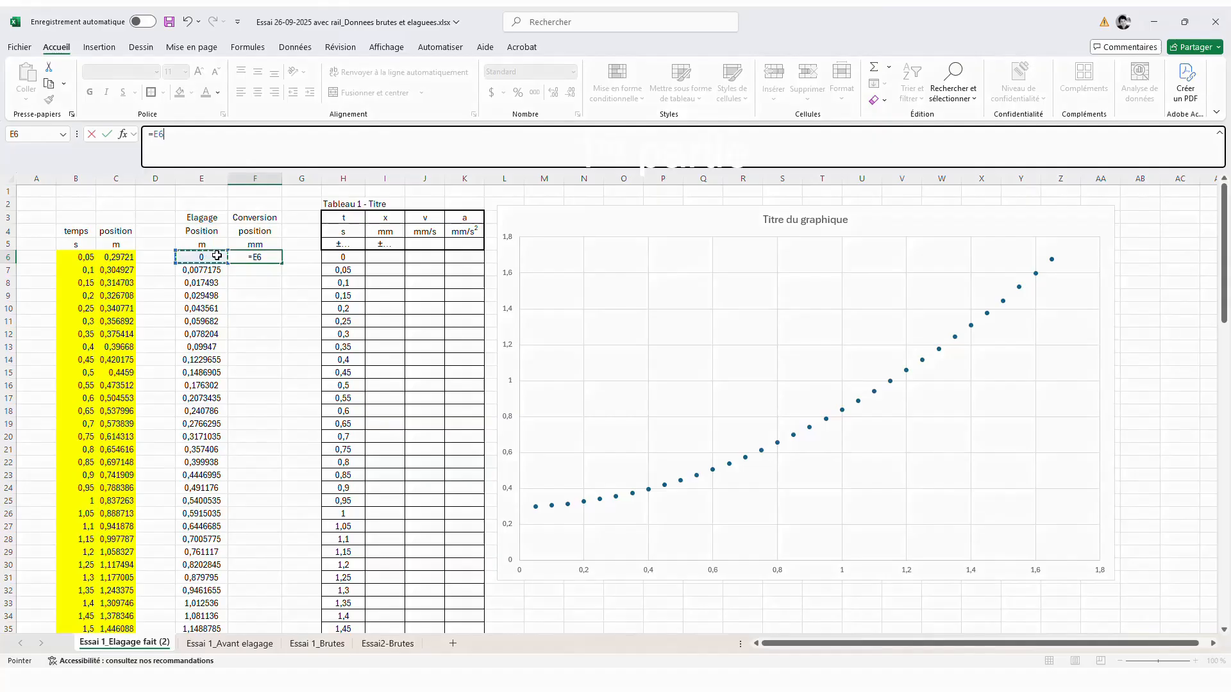
text(*1000)
key(ctrl+Return)
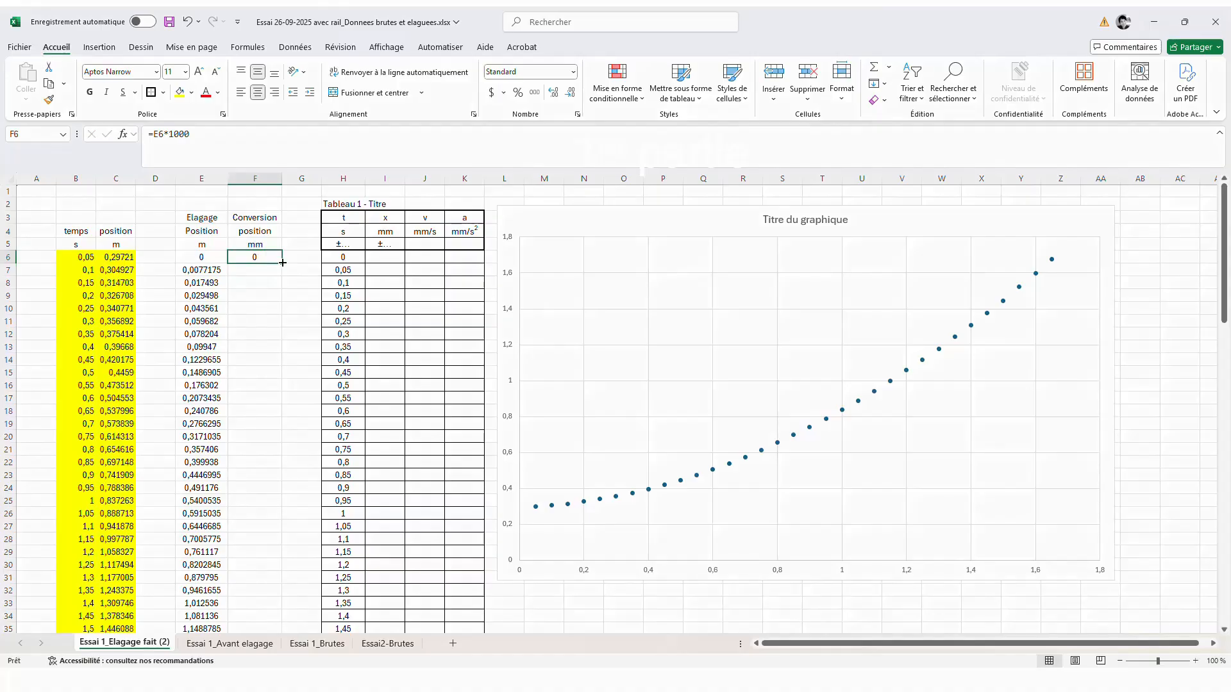
Fill the millimetre conversion formula from F6 down to F38
drag(282, 263, 283, 263)
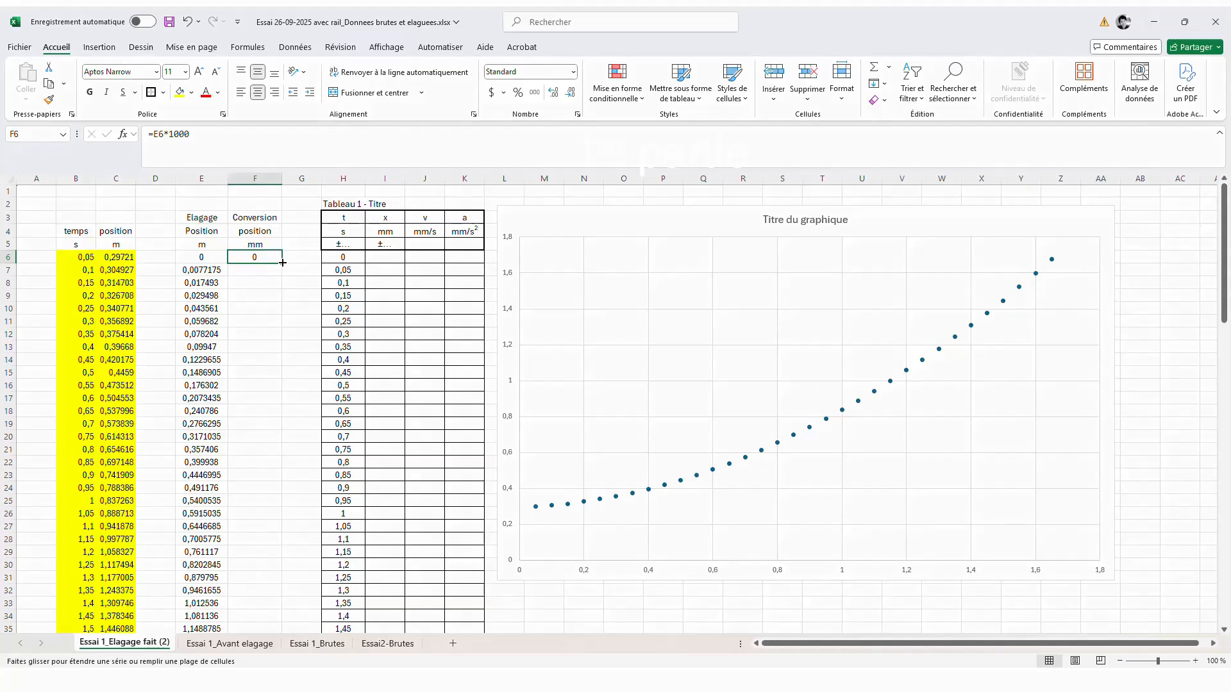
drag(282, 264, 256, 596)
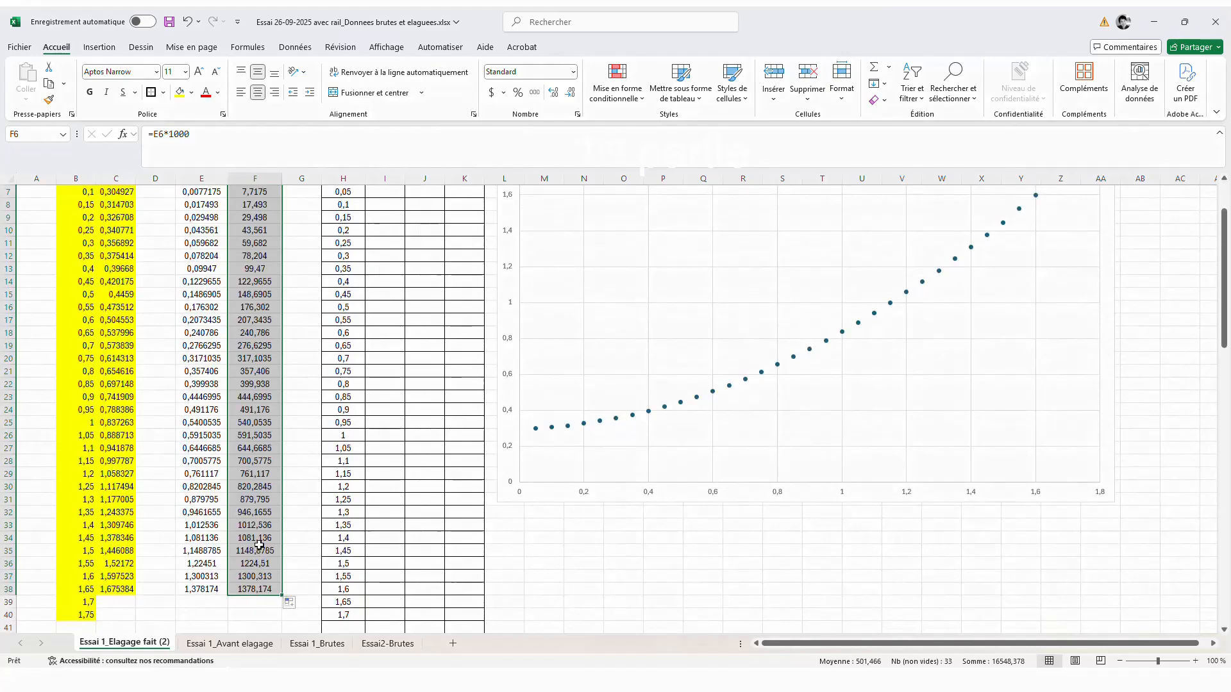
scroll(284, 437, up, 2)
click(301, 259)
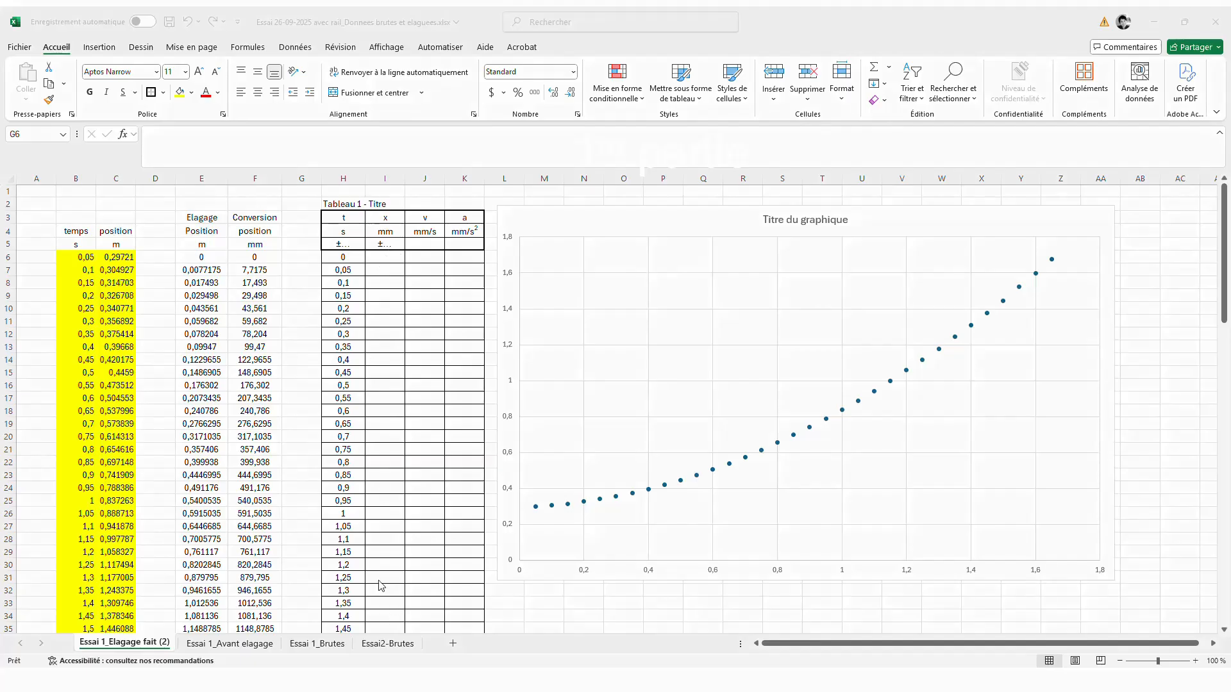
Enter =ARRONDI(F6;2) in I6, the first x cell of Tableau 1, to round the converted position to two decimals
click(384, 257)
click(385, 257)
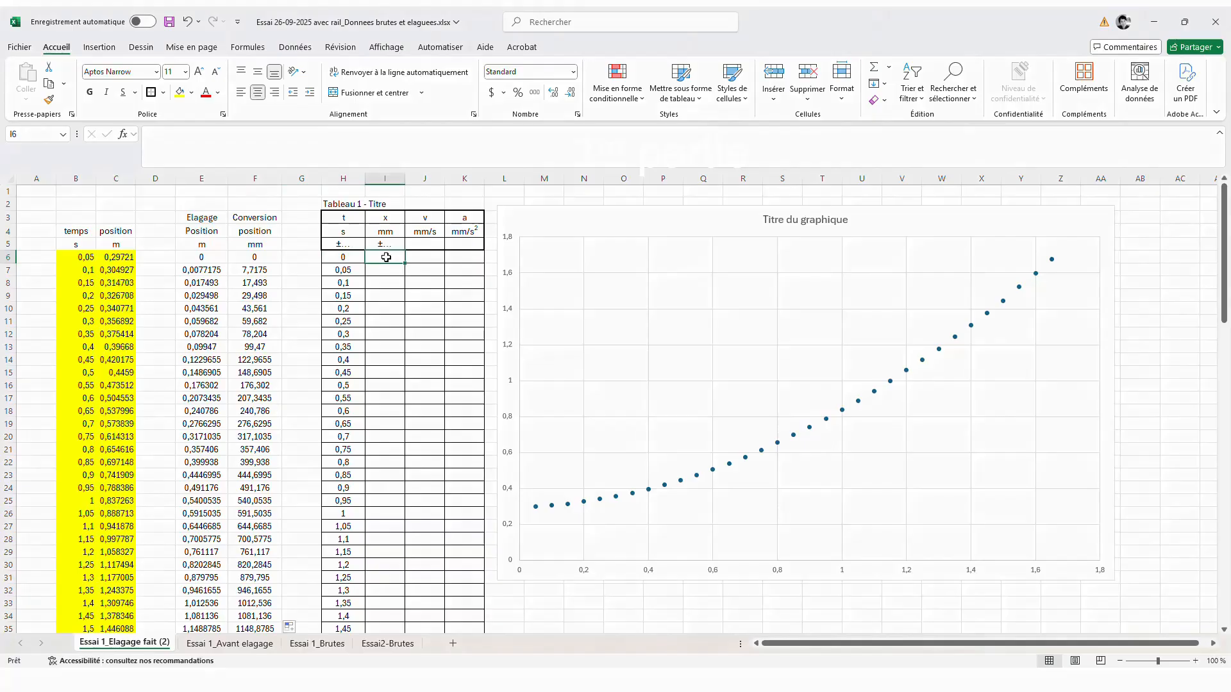
double_click(387, 257)
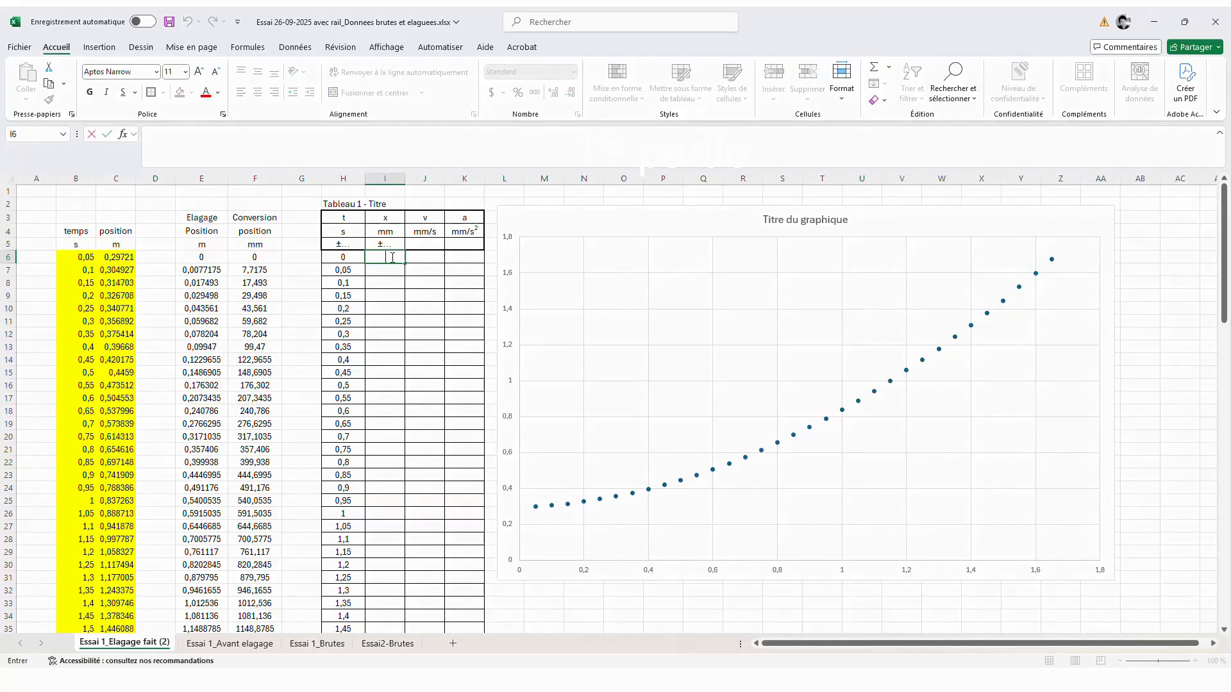
text(=A)
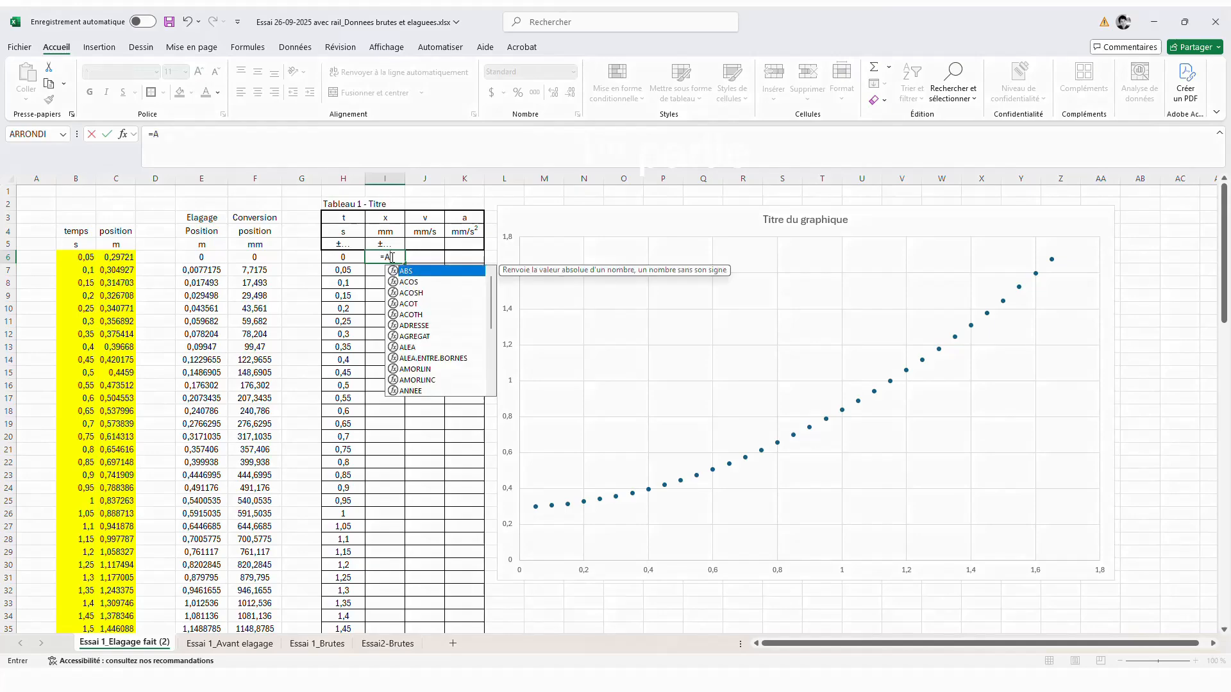
text(RRO)
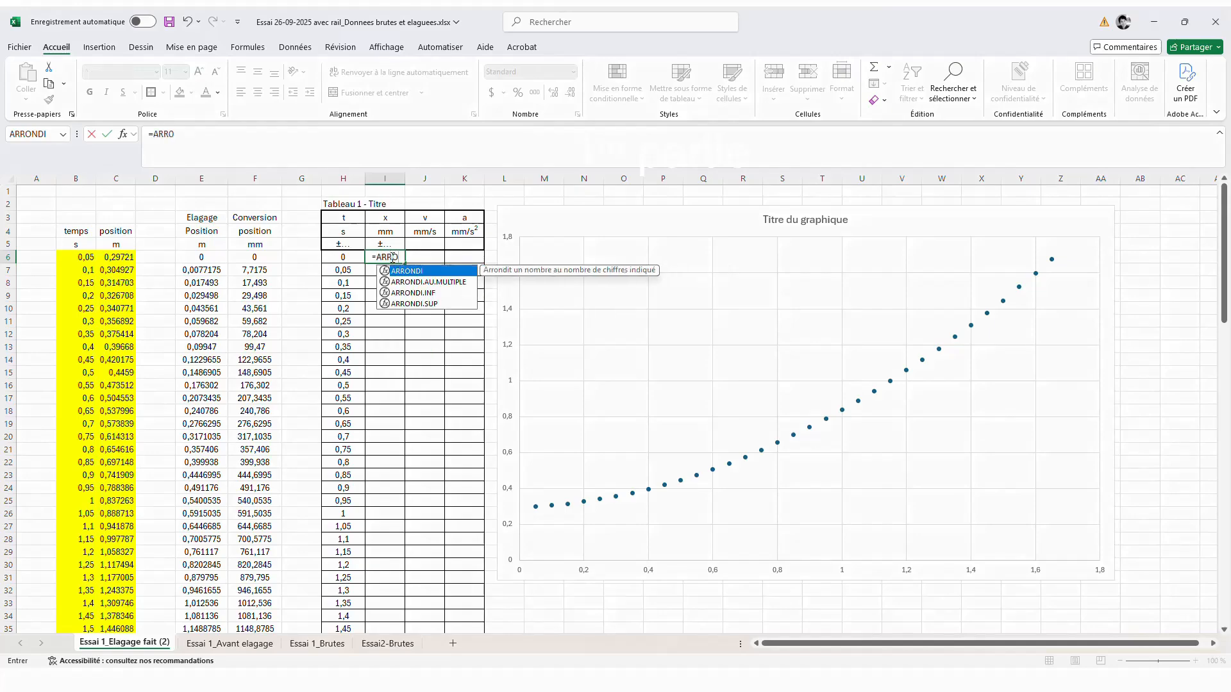
text(NDI)
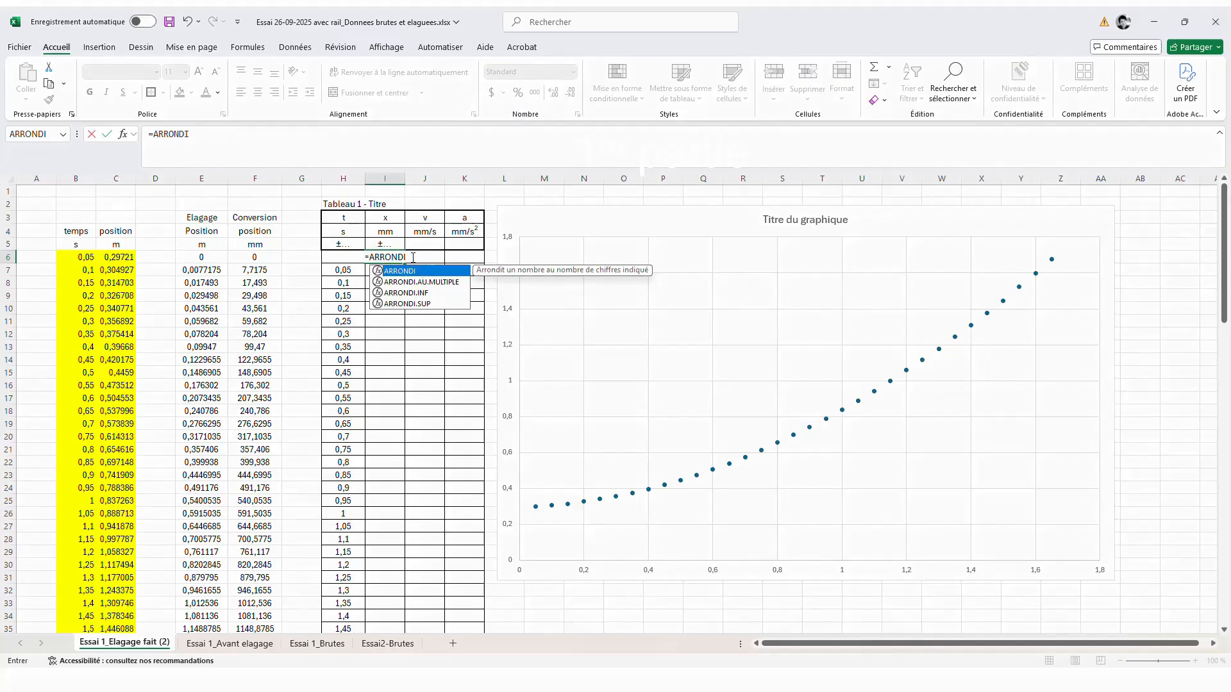
text(()
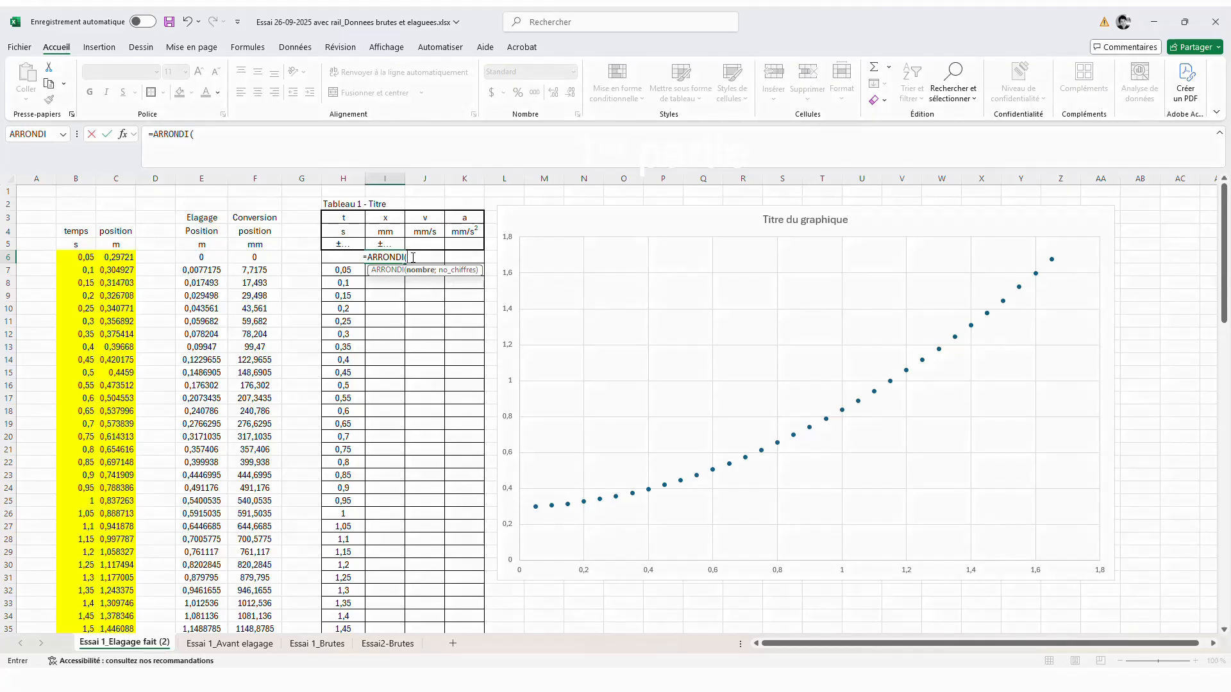
click(261, 259)
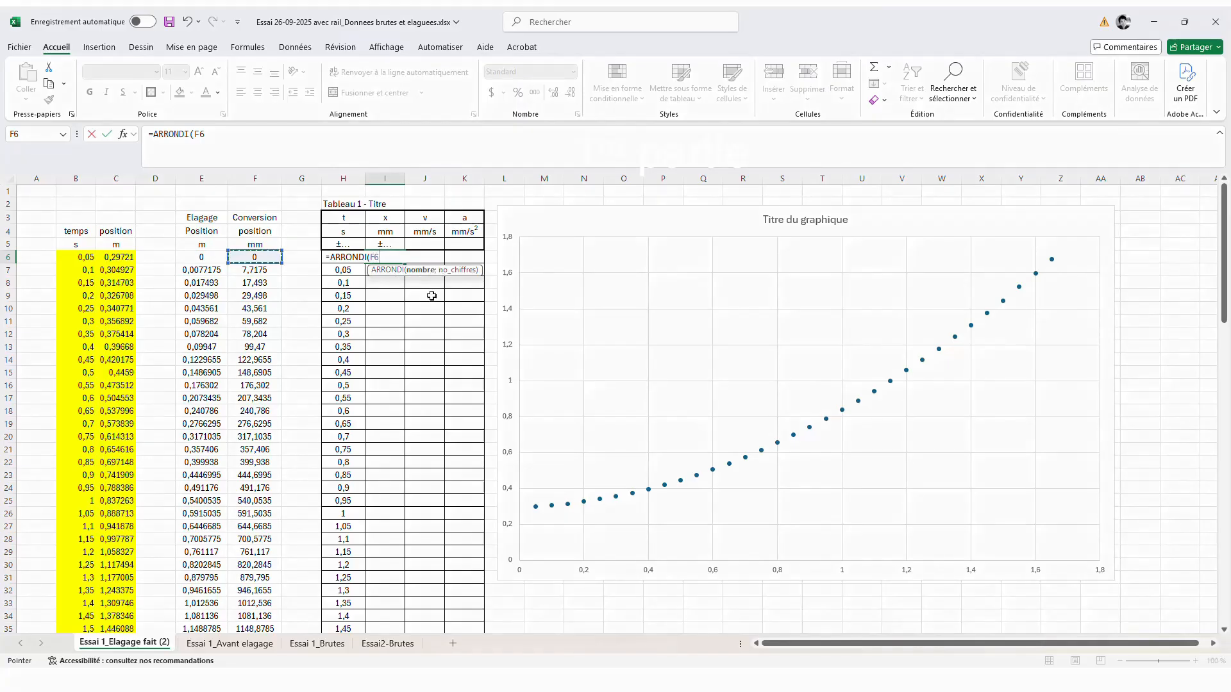
text(;)
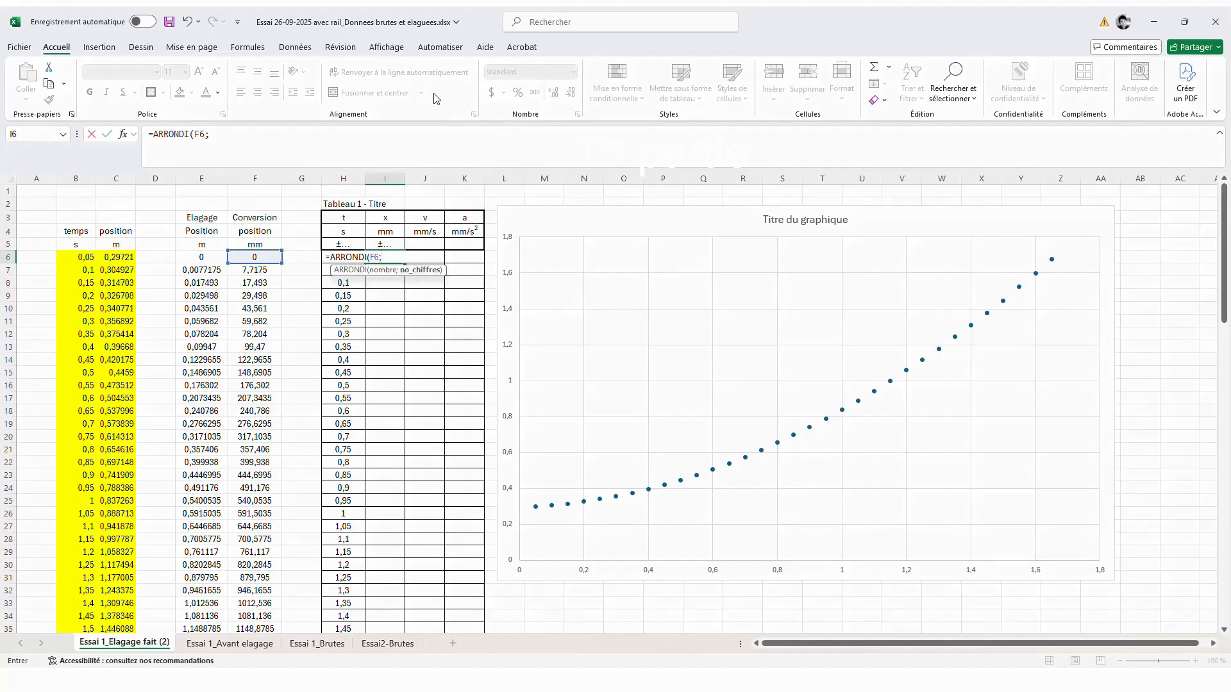
click(546, 30)
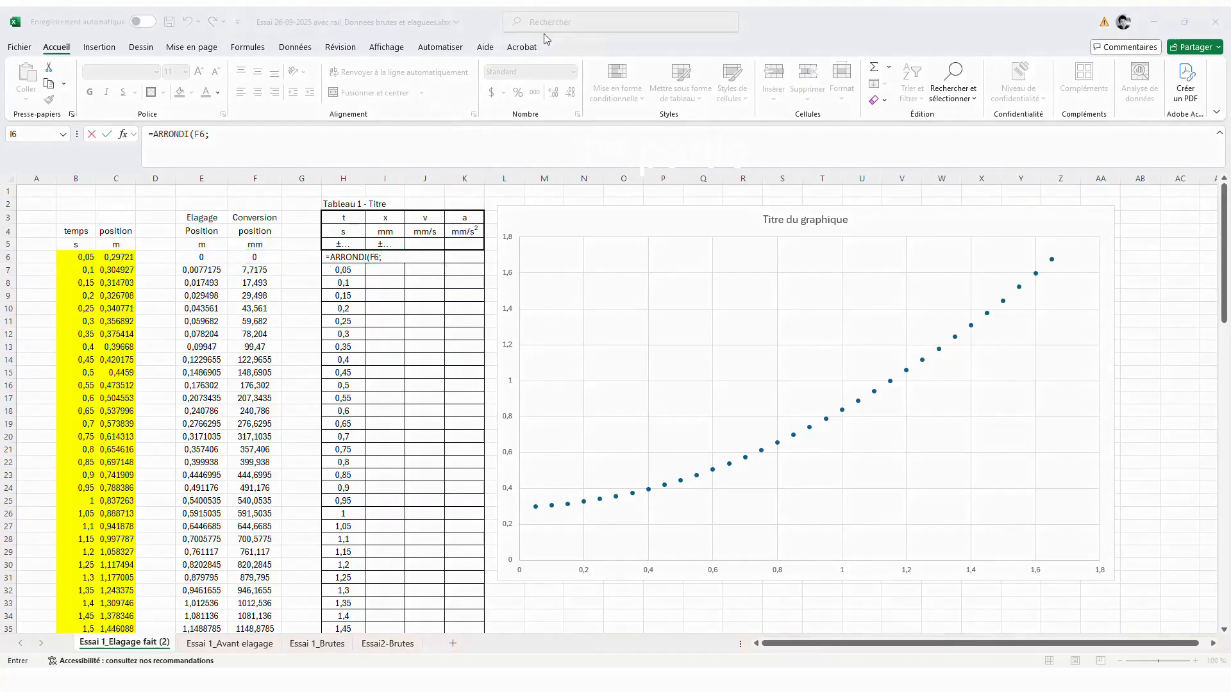
click(461, 133)
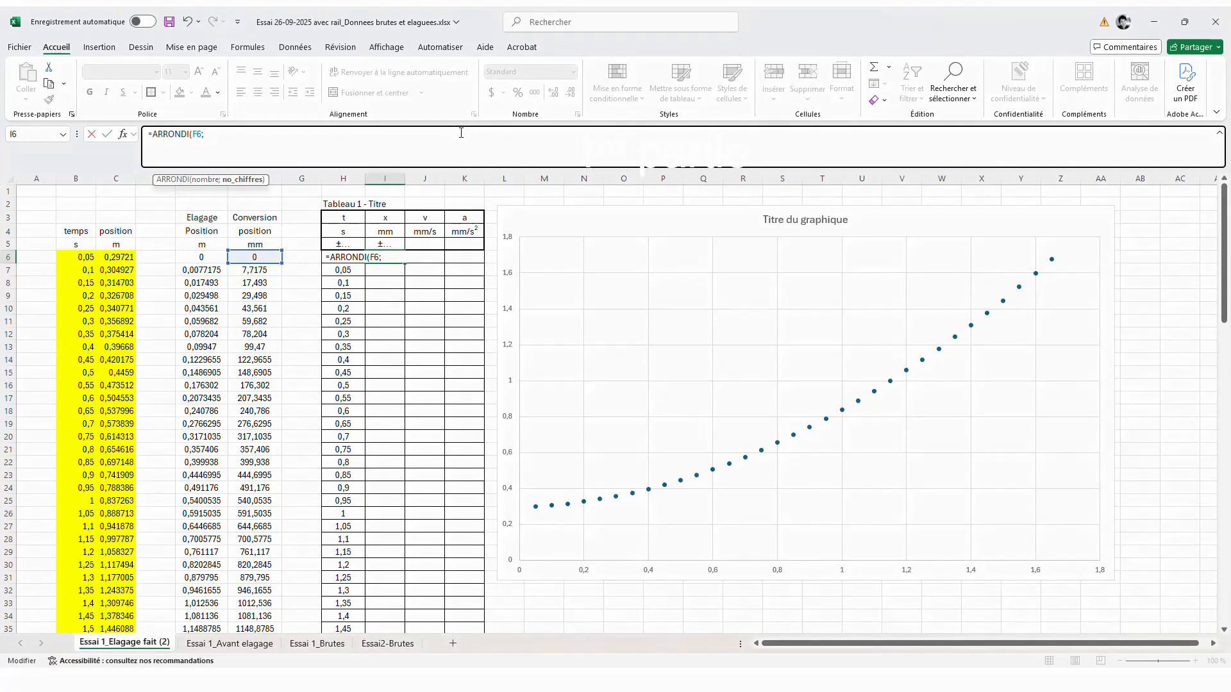
text(2))
key(Return)
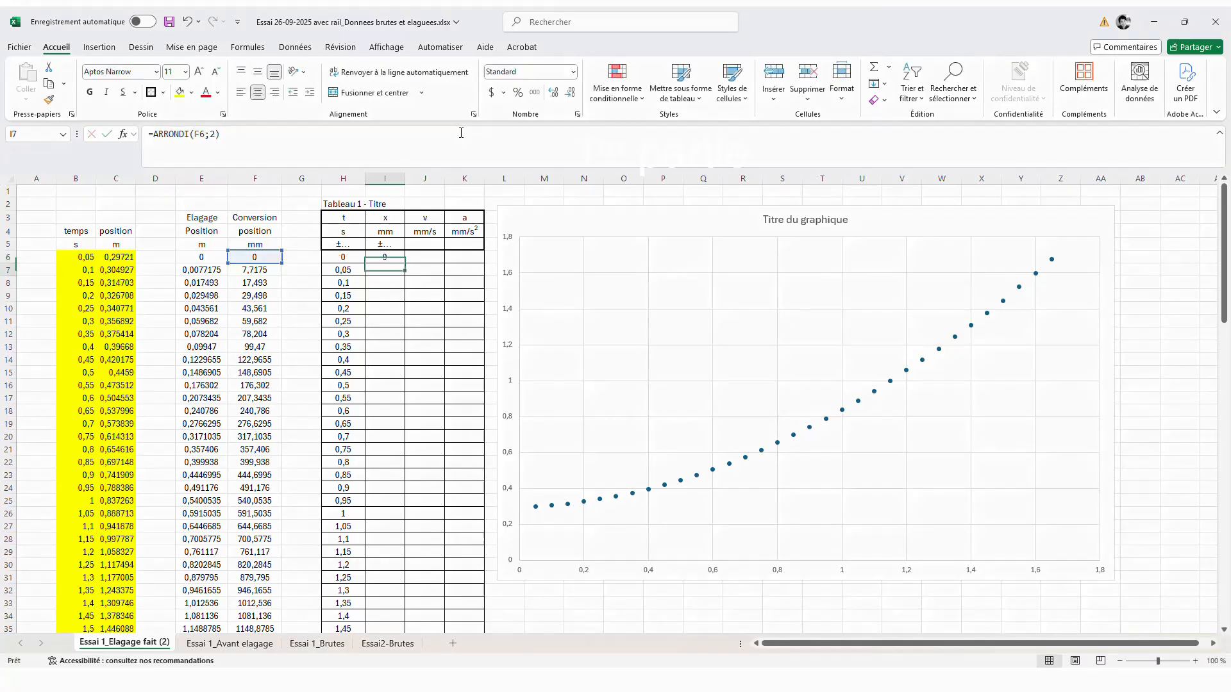
Fill the rounding formula from I6 down to I38 in the x column
click(397, 257)
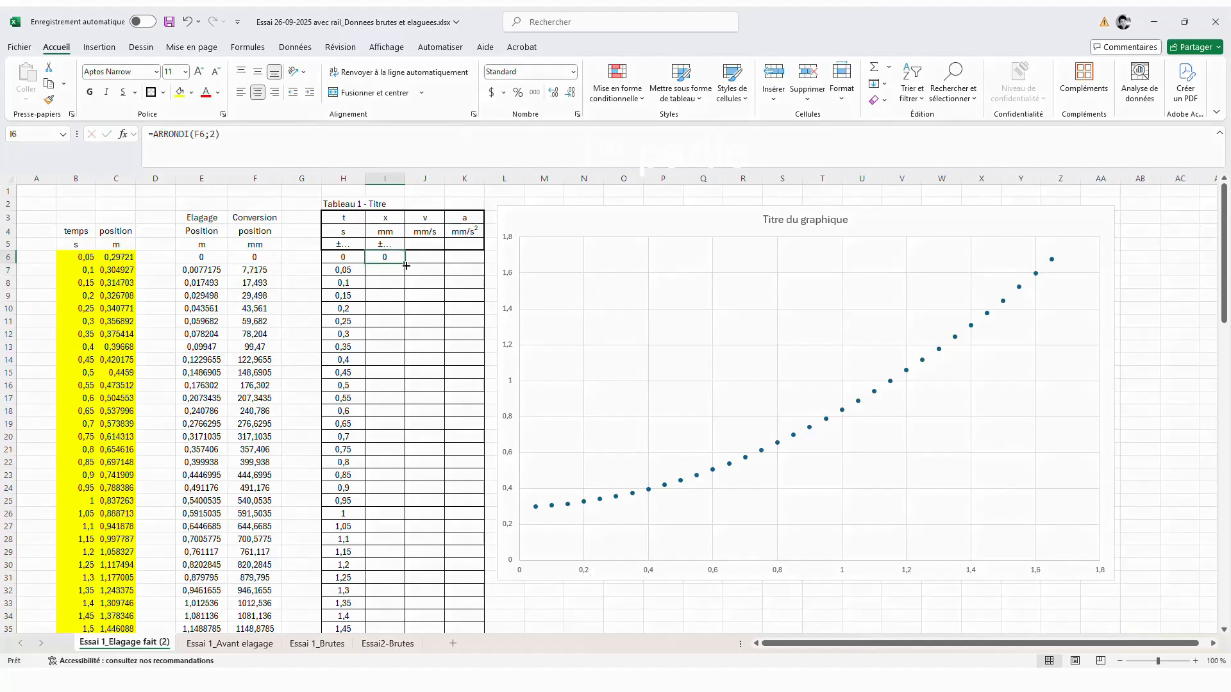
drag(404, 264, 383, 590)
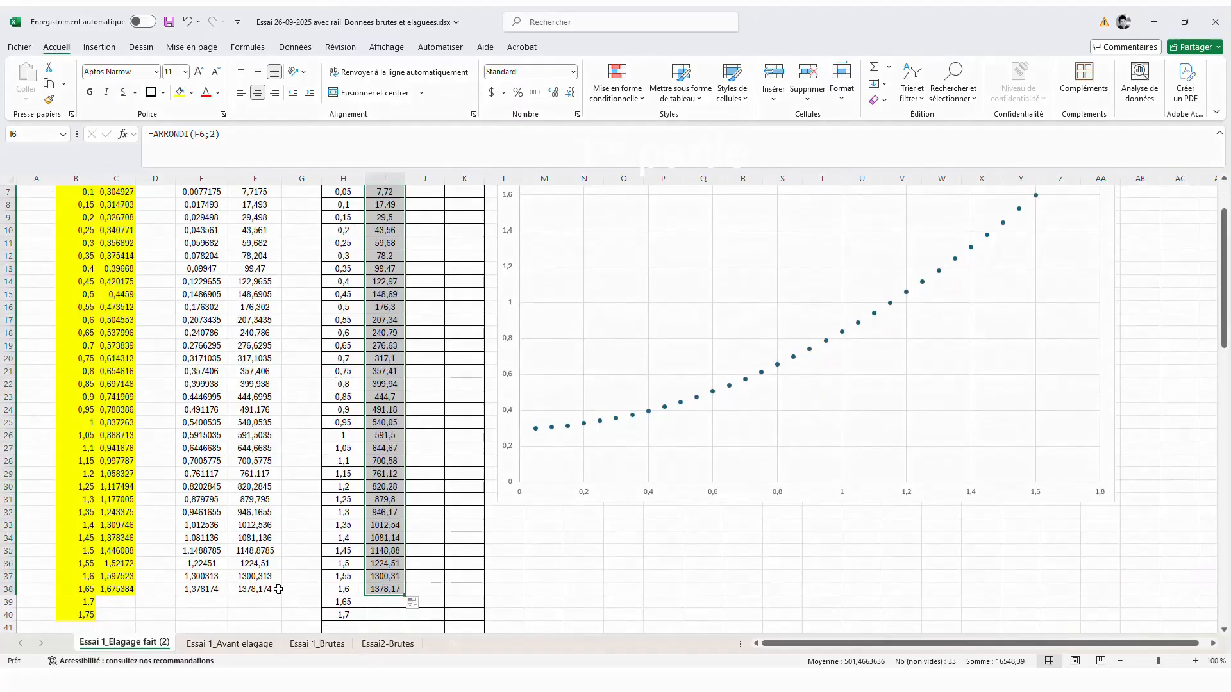
scroll(392, 449, up, 2)
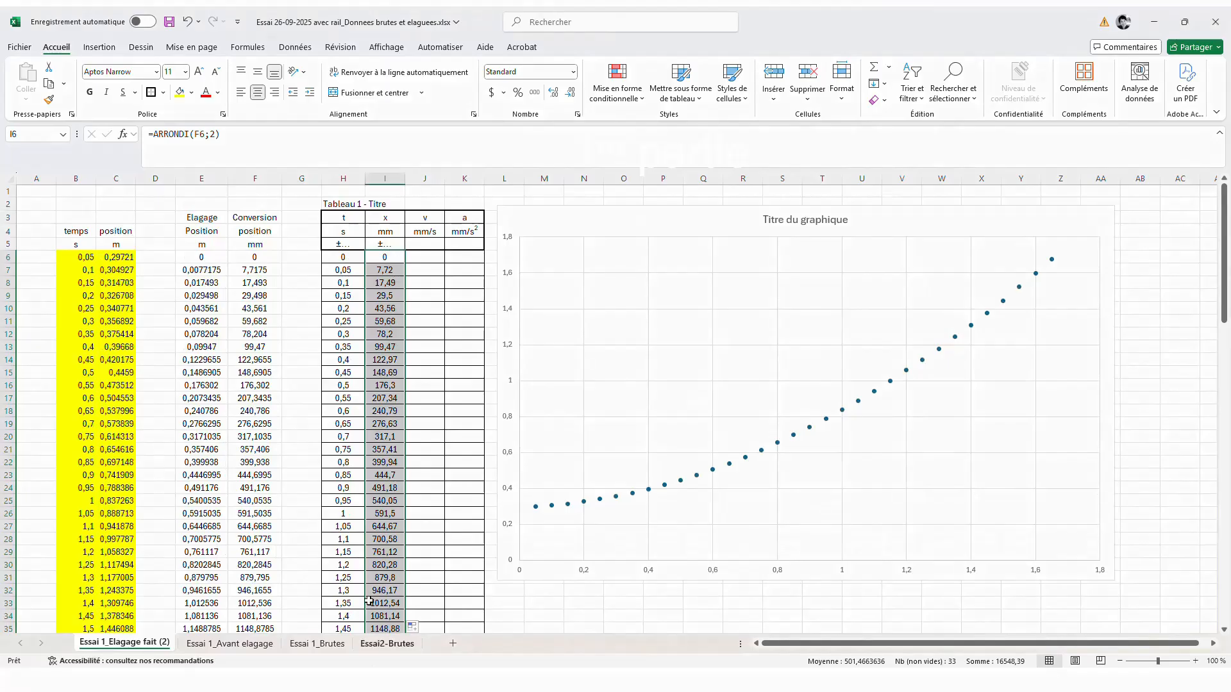
Format the x values in I6:I38 to display two decimal places
scroll(393, 414, down, 1)
scroll(397, 435, down, 1)
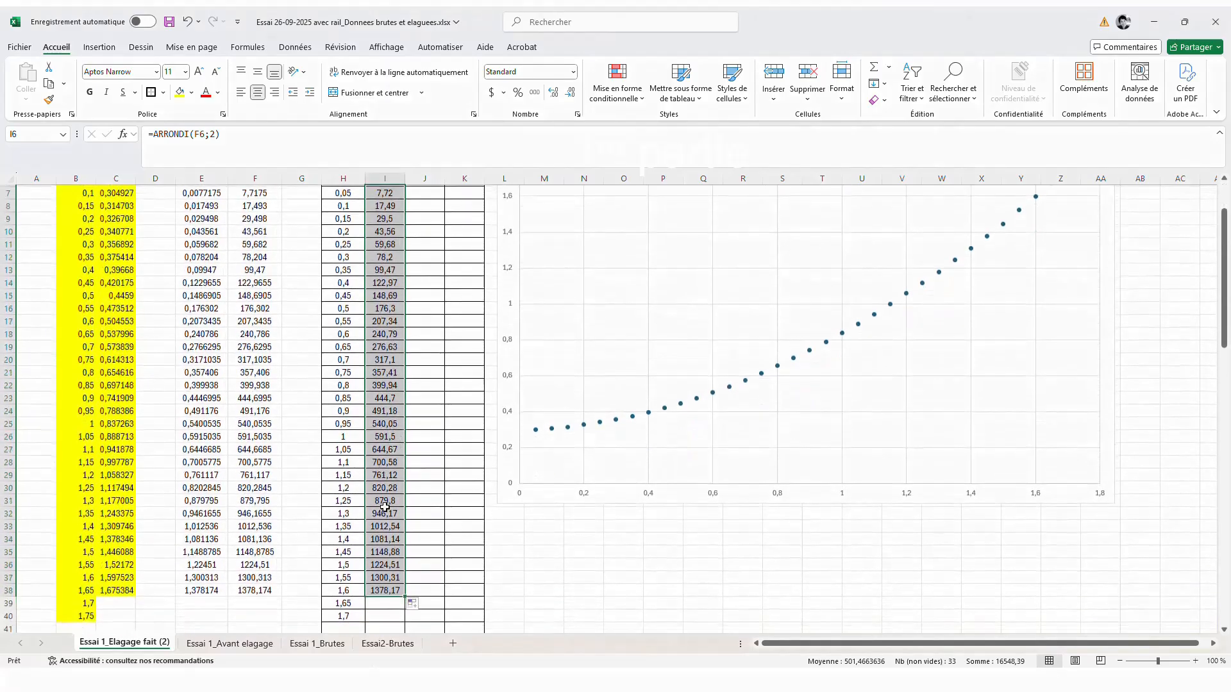
scroll(421, 248, up, 2)
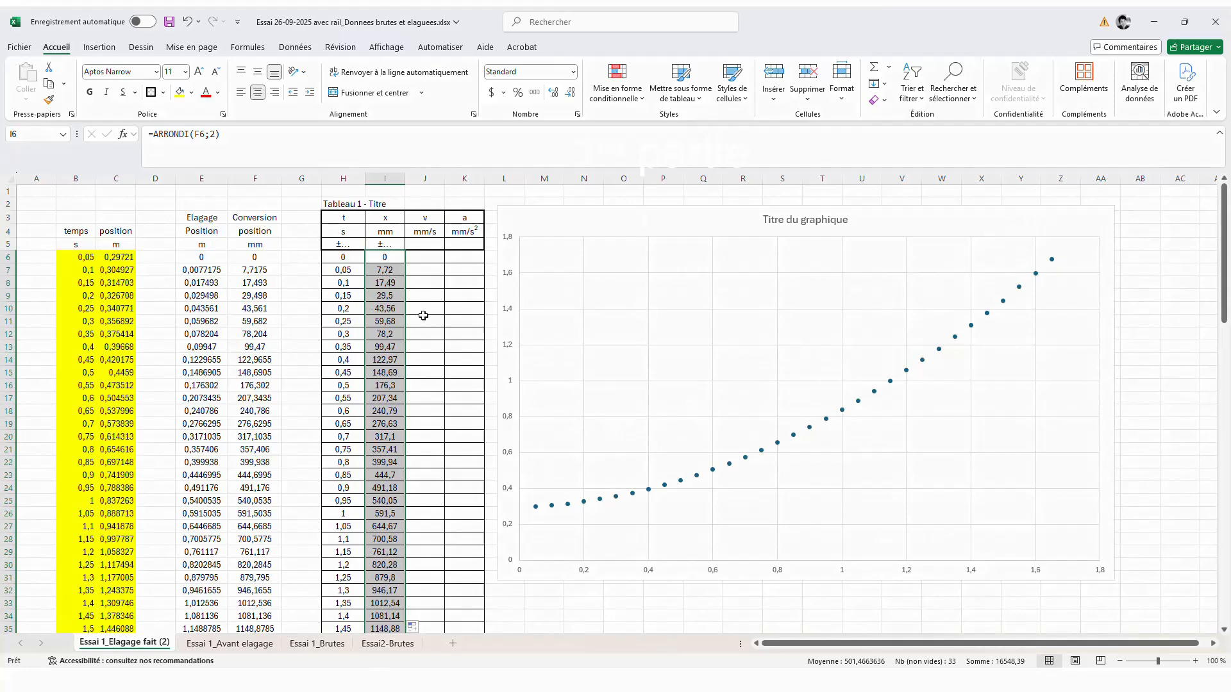
click(569, 93)
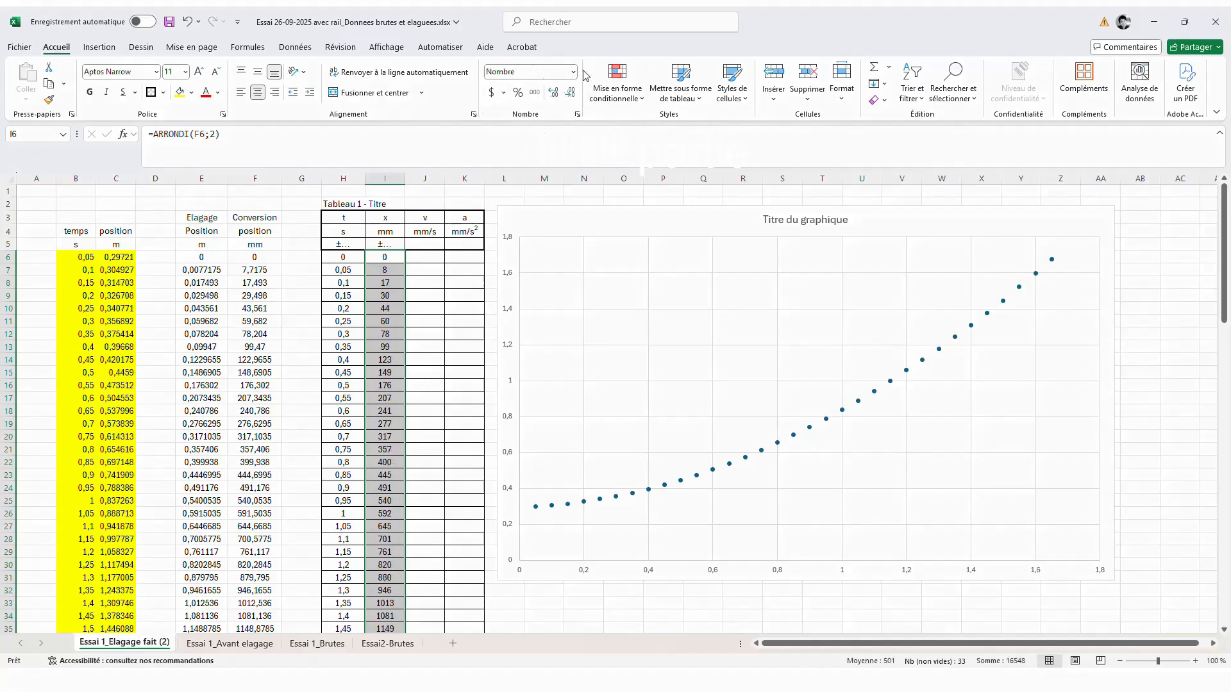
click(554, 93)
click(553, 93)
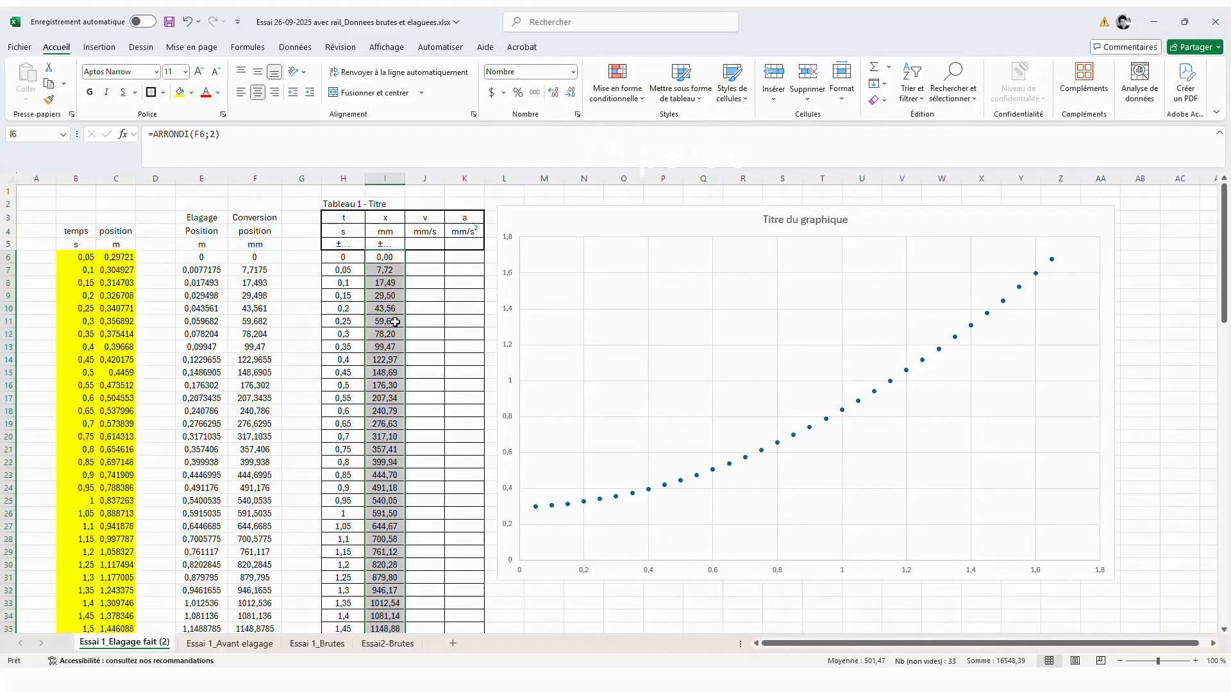
Format the time values in H6:H38 to display two decimal places
click(352, 255)
drag(352, 255, 344, 666)
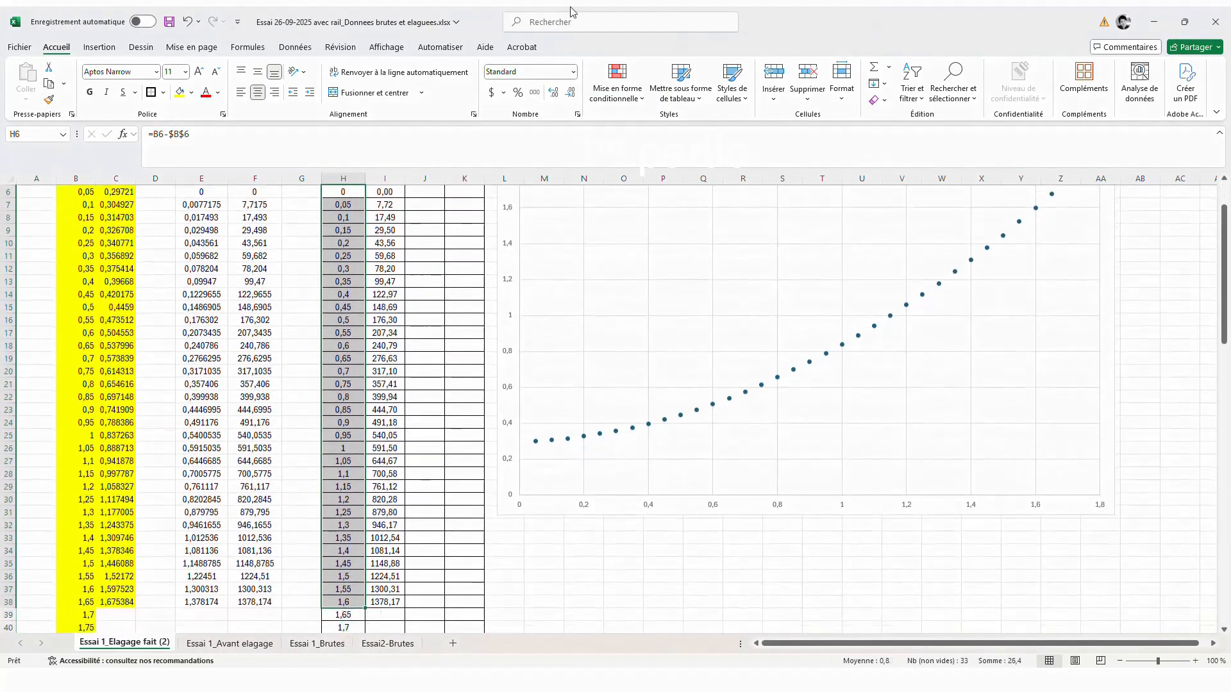
click(555, 93)
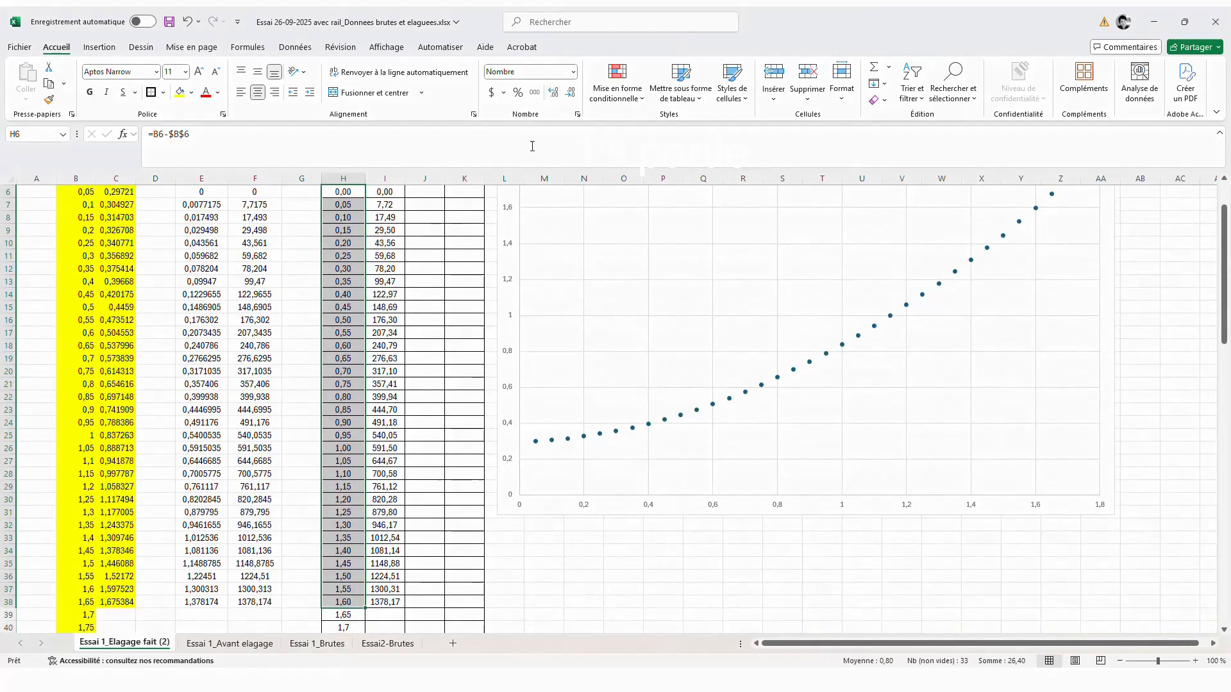
scroll(338, 269, up, 2)
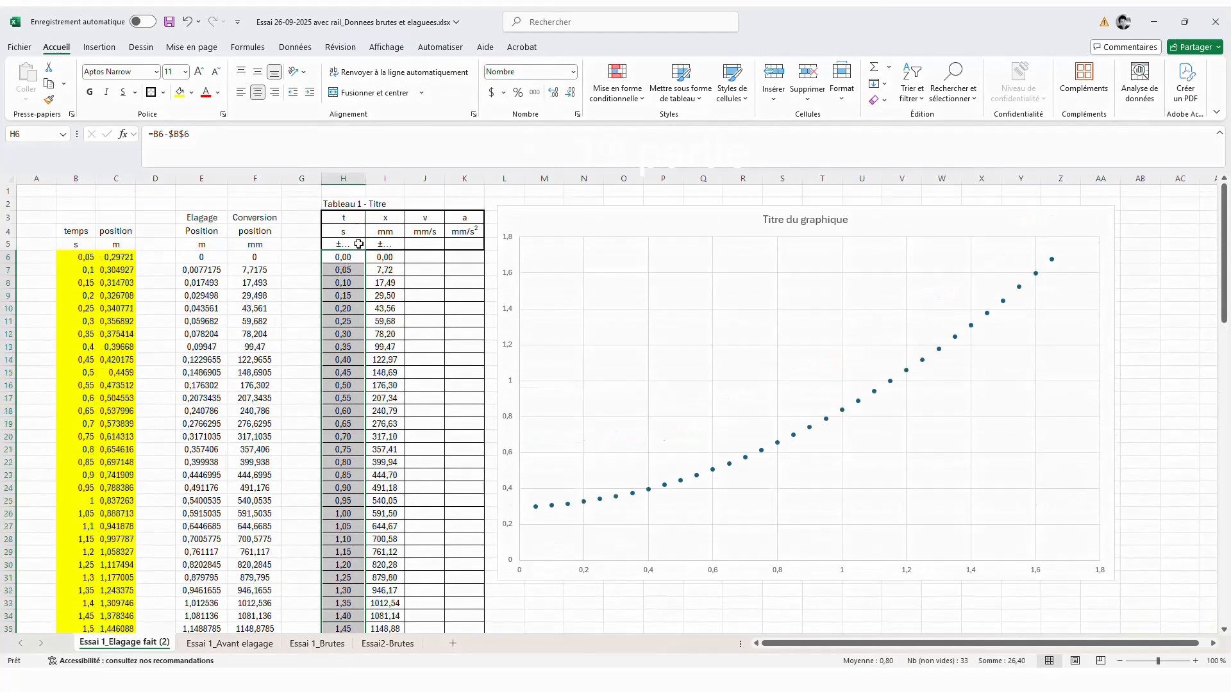